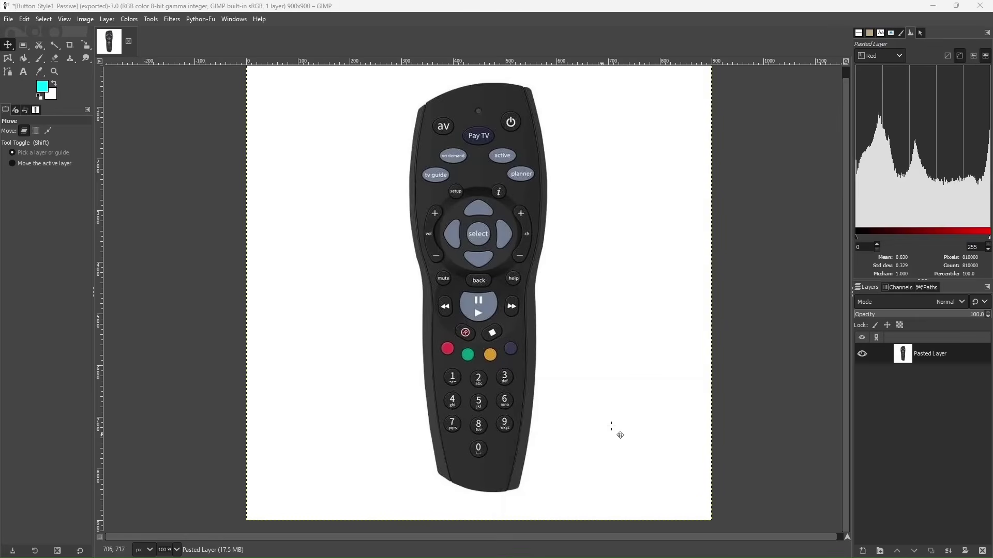
# - Scroll down and back up over the exported remote image in GIMP
pyautogui.scroll(-1, 589, 420)
pyautogui.scroll(1, 572, 427)
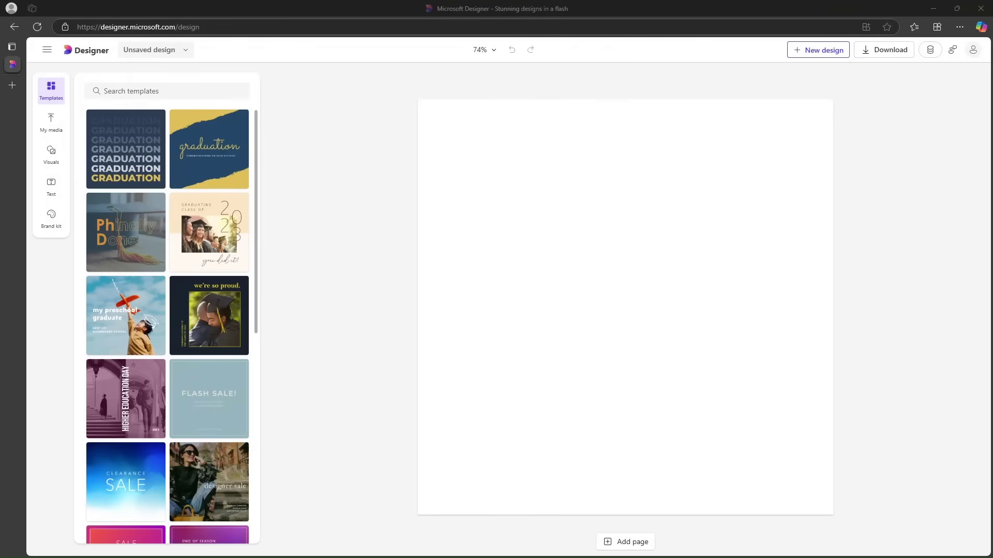
# - Drop the exported remote PNG onto the Designer page, enlarge it to fill the page, and remove its background
pyautogui.moveTo(992, 232); pyautogui.dragTo(498, 186)
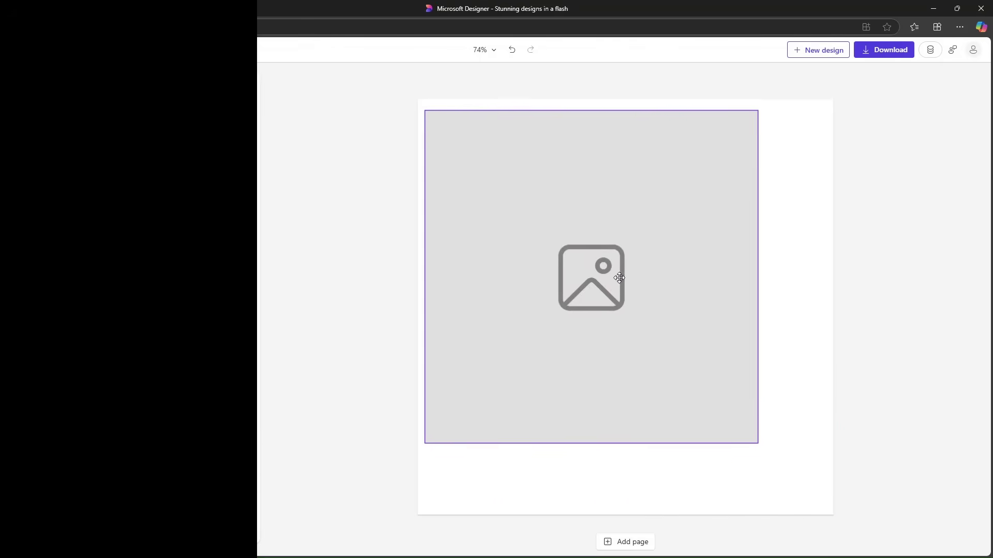
pyautogui.moveTo(619, 278); pyautogui.dragTo(611, 269)
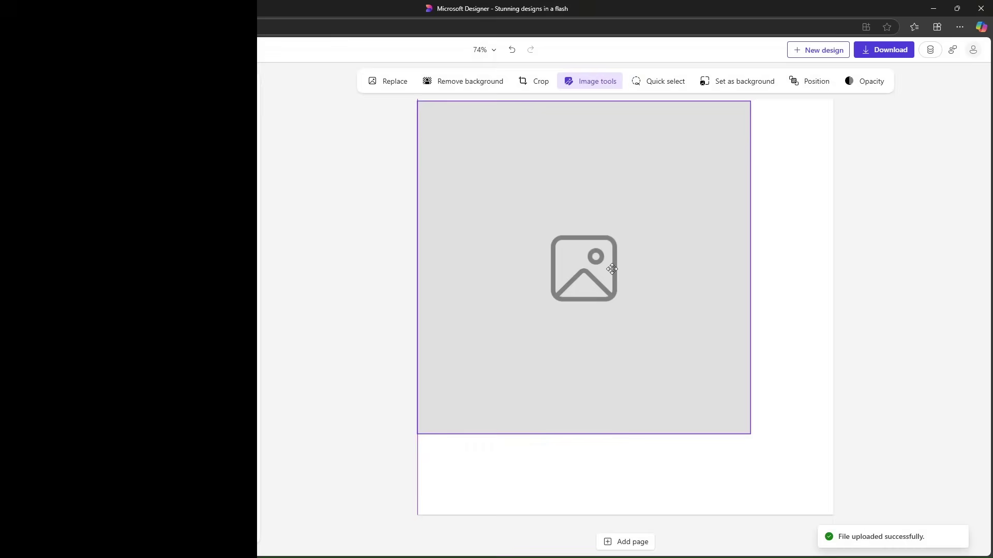
pyautogui.moveTo(751, 433); pyautogui.dragTo(813, 517)
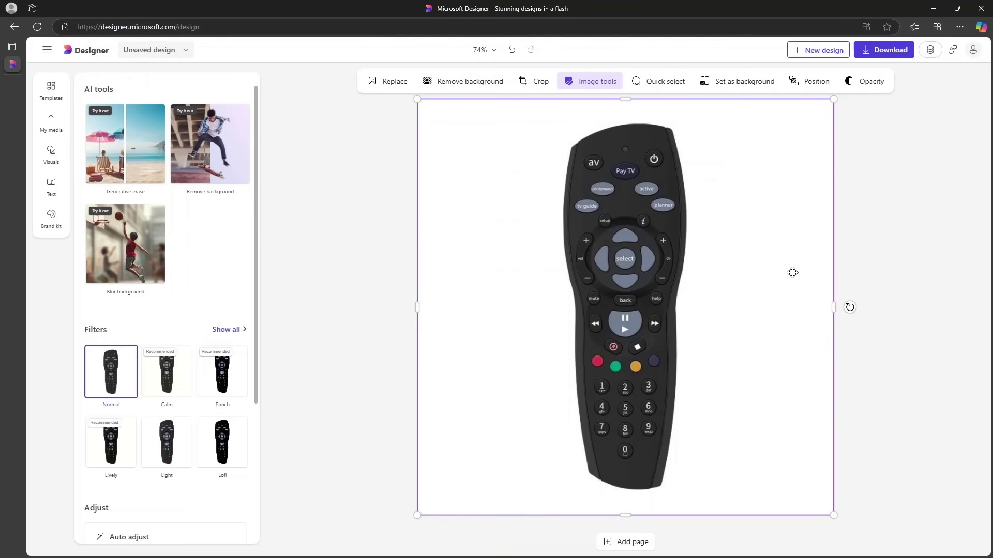
pyautogui.click(231, 138)
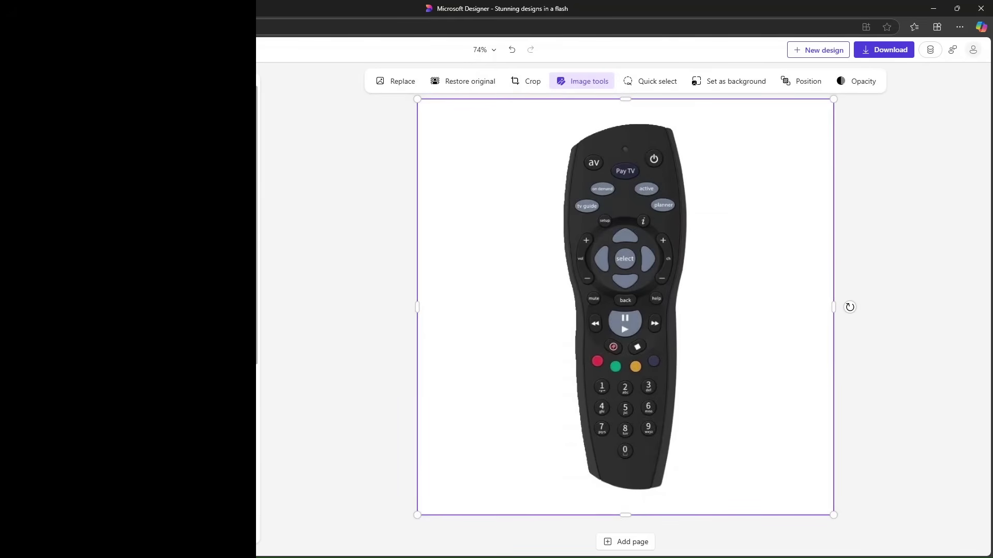
# - Duplicate the remote image page as page 2, then return to page 1
pyautogui.click(640, 542)
pyautogui.click(632, 516)
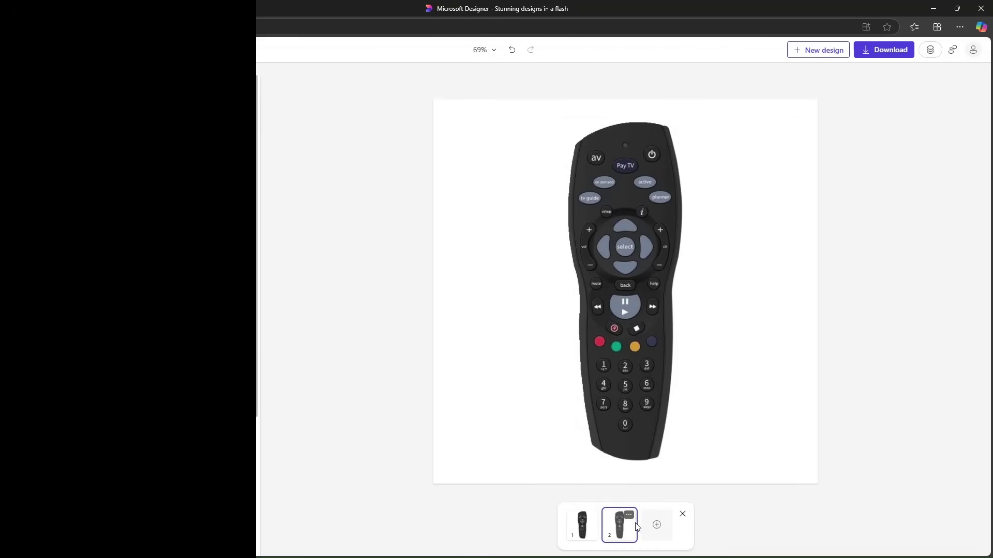
pyautogui.click(581, 526)
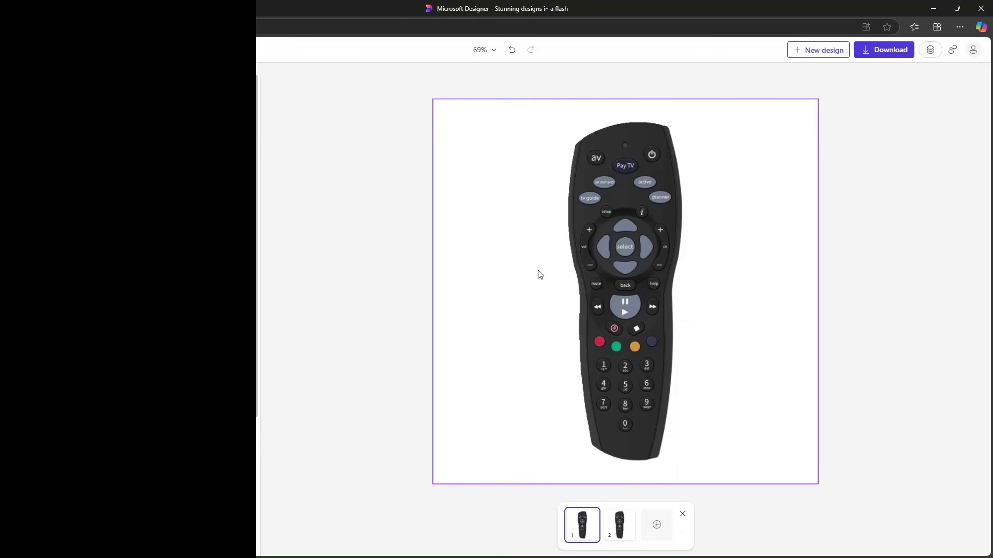
# - Quick-select the AV, power, active, planner, on demand, TV guide, rocker, arrow and select buttons
pyautogui.click(613, 228)
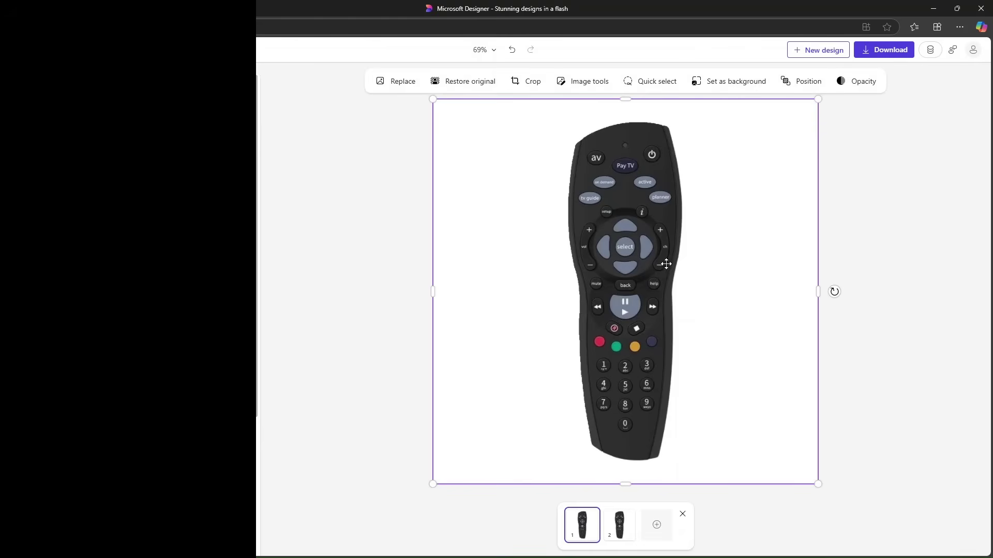
pyautogui.click(651, 84)
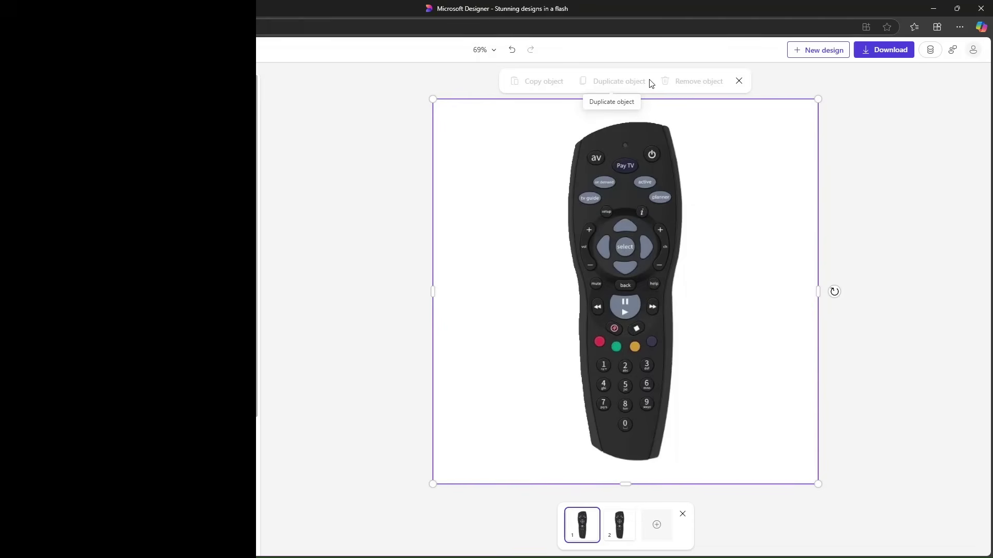
pyautogui.click(596, 160)
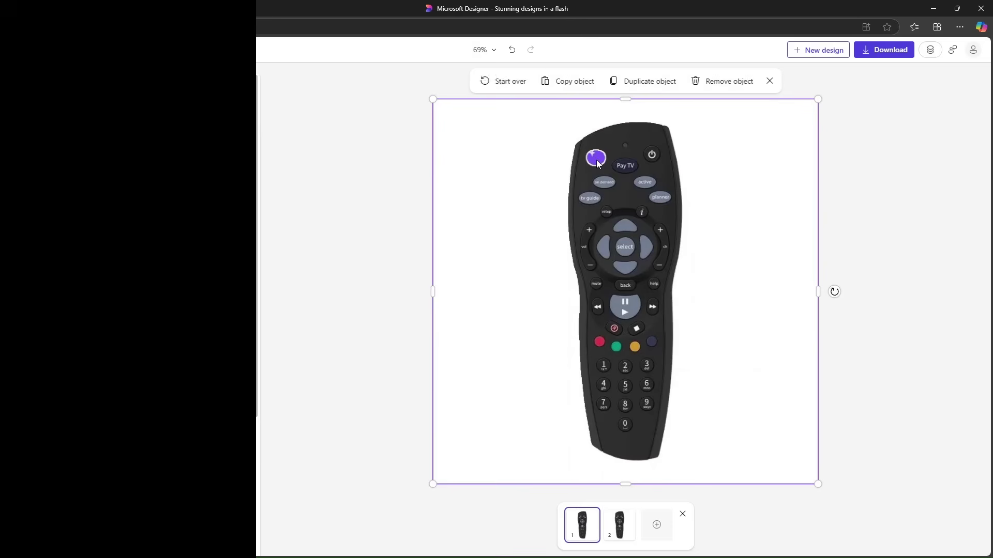
pyautogui.click(652, 154)
pyautogui.click(646, 181)
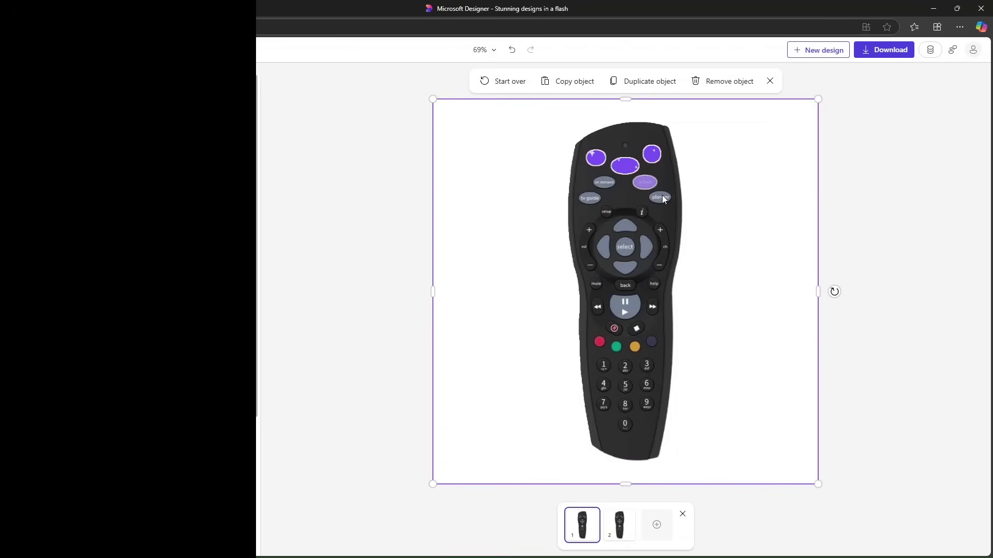
pyautogui.click(662, 199)
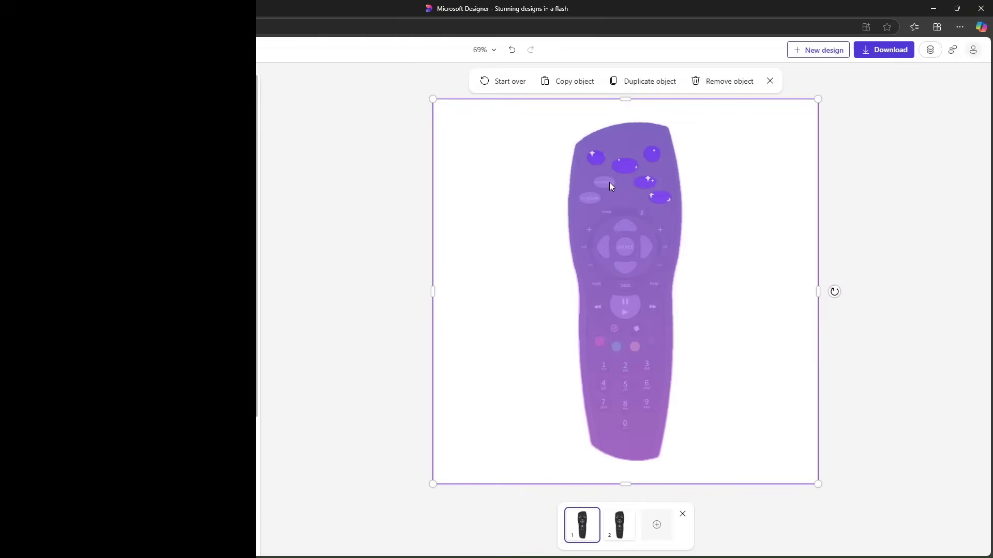
pyautogui.click(602, 184)
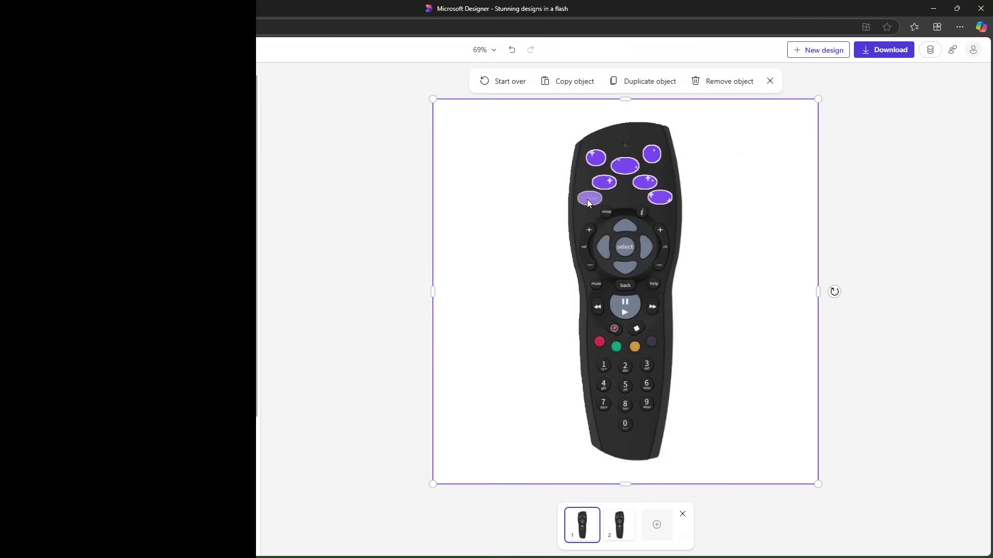
pyautogui.click(607, 216)
pyautogui.click(661, 234)
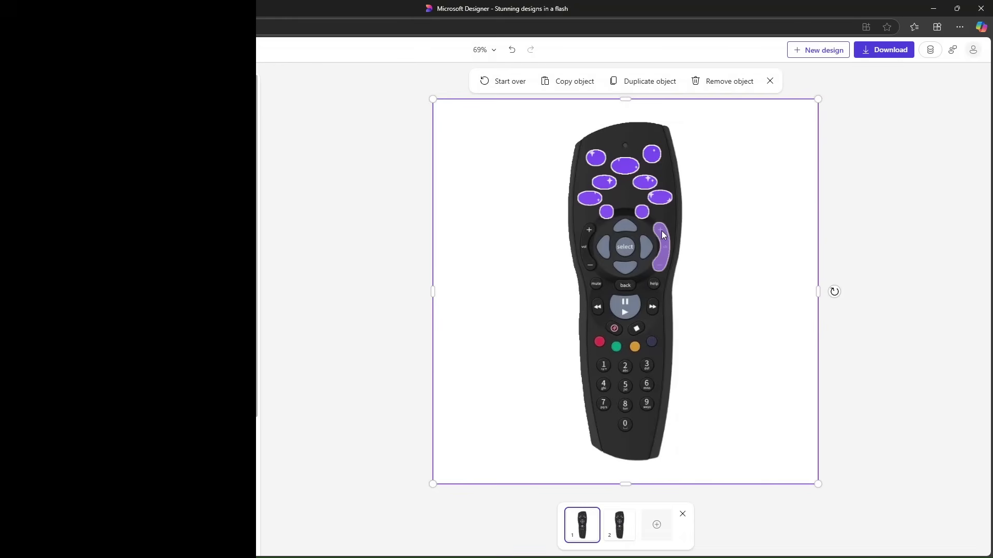
pyautogui.click(629, 229)
pyautogui.click(625, 268)
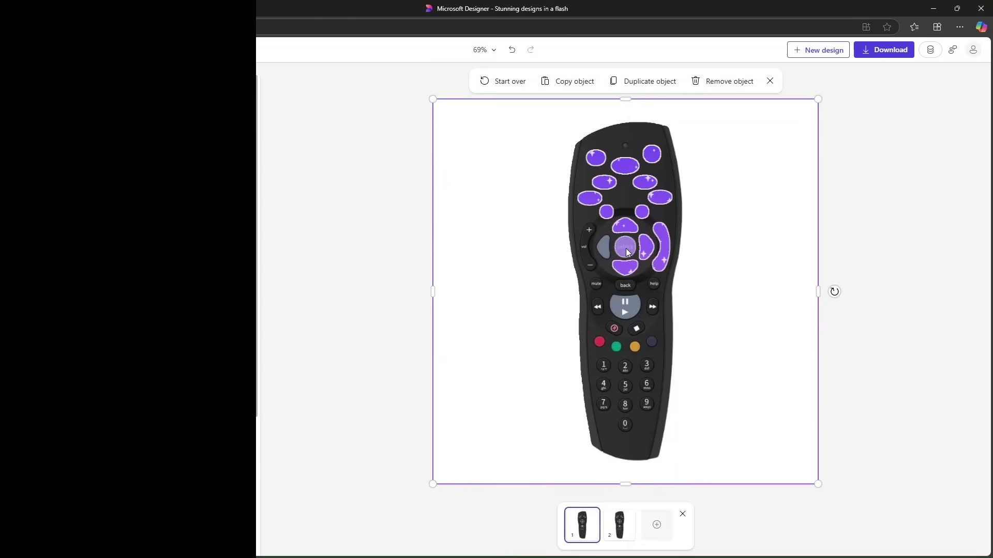
pyautogui.click(603, 249)
pyautogui.click(586, 235)
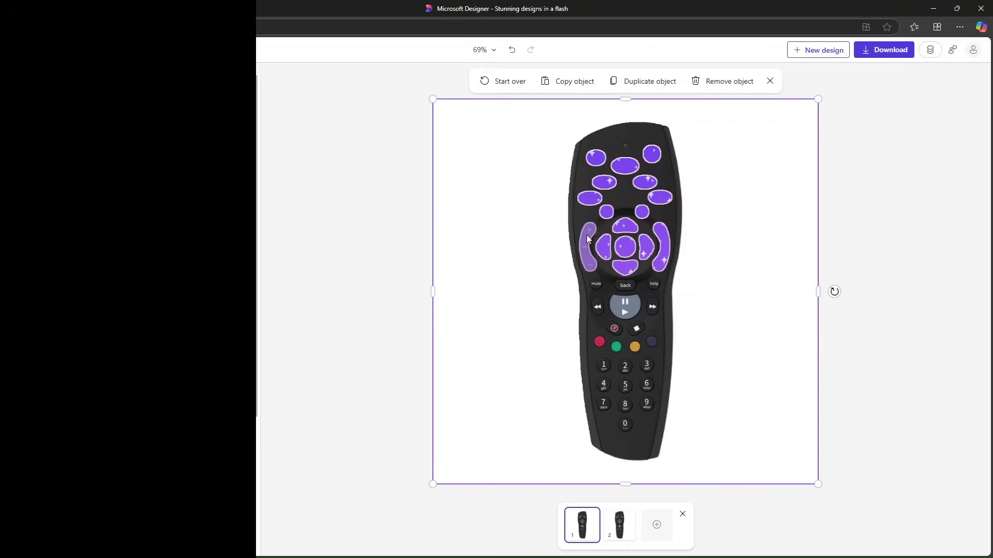
# - Add the mute, help, playback, colour and 3, 6, 4, 0 keys, then erase all selected buttons
pyautogui.click(596, 286)
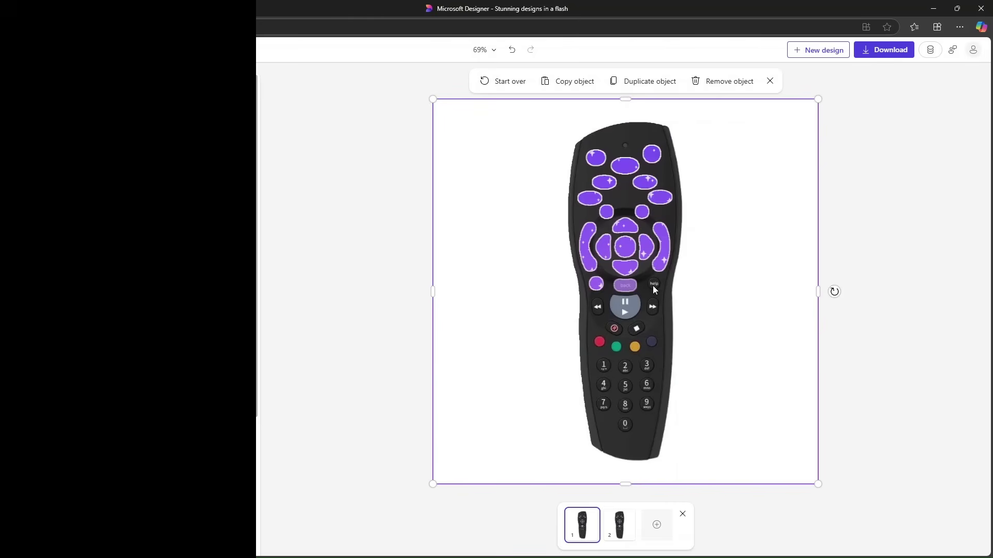
pyautogui.click(653, 285)
pyautogui.click(651, 308)
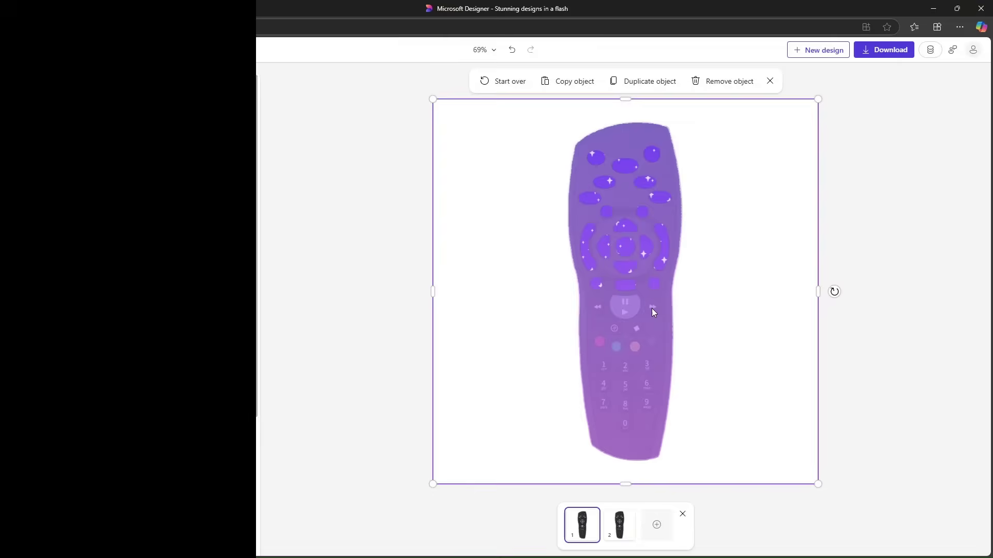
pyautogui.click(624, 306)
pyautogui.click(596, 306)
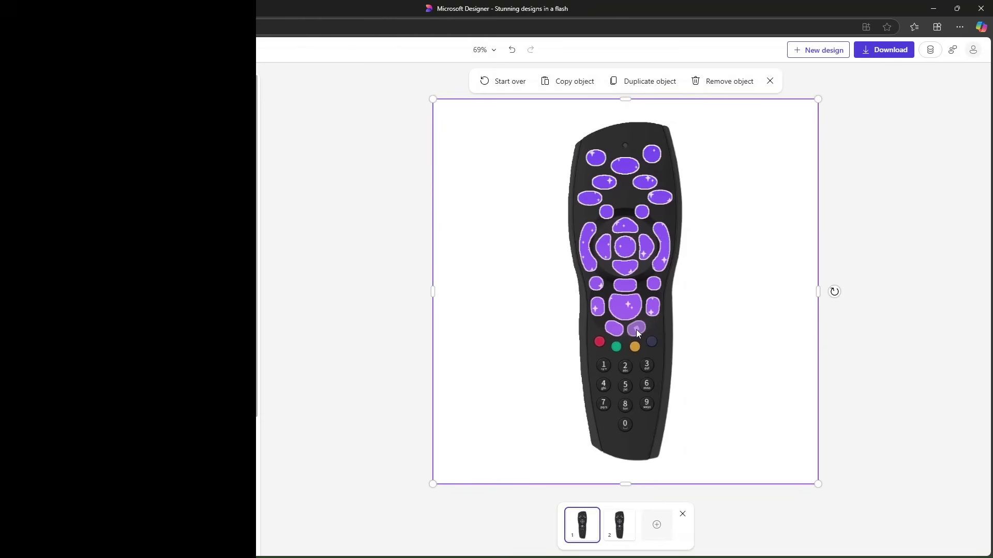
pyautogui.click(655, 345)
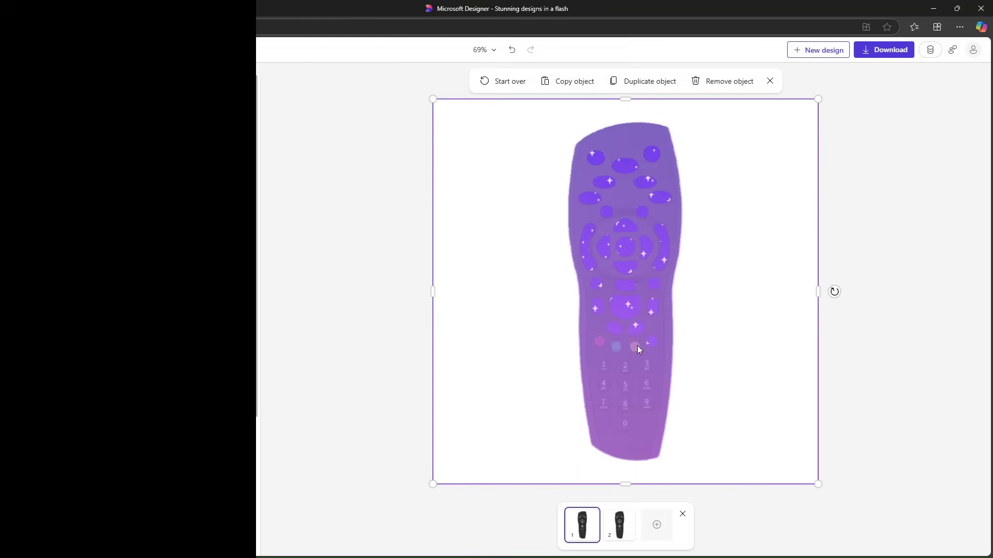
pyautogui.click(635, 346)
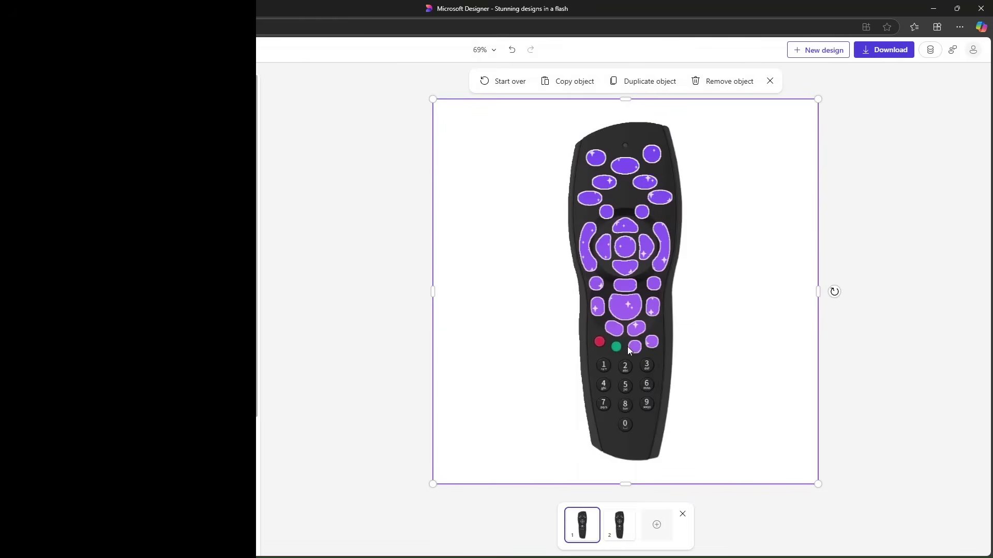
pyautogui.click(601, 344)
pyautogui.click(647, 366)
pyautogui.click(647, 405)
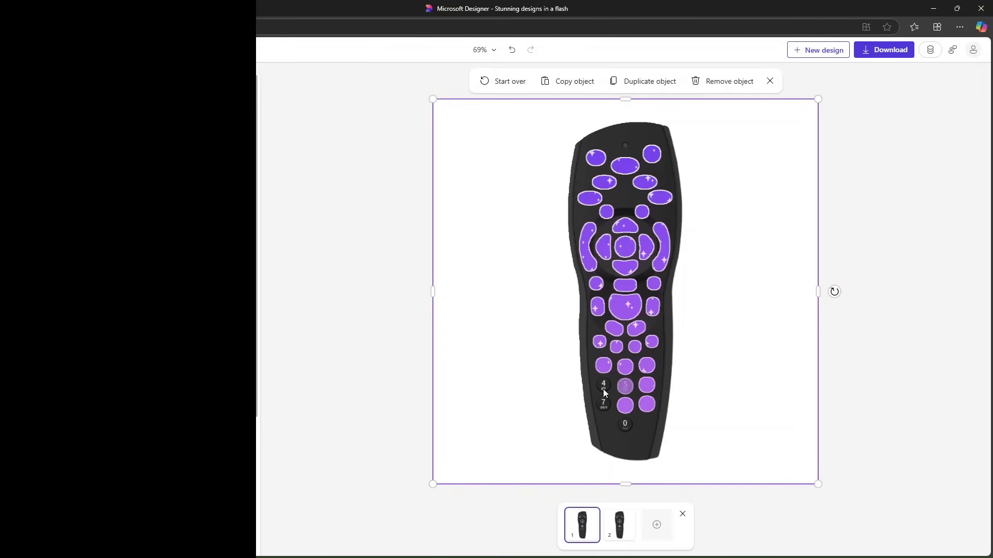
pyautogui.click(603, 404)
pyautogui.click(624, 425)
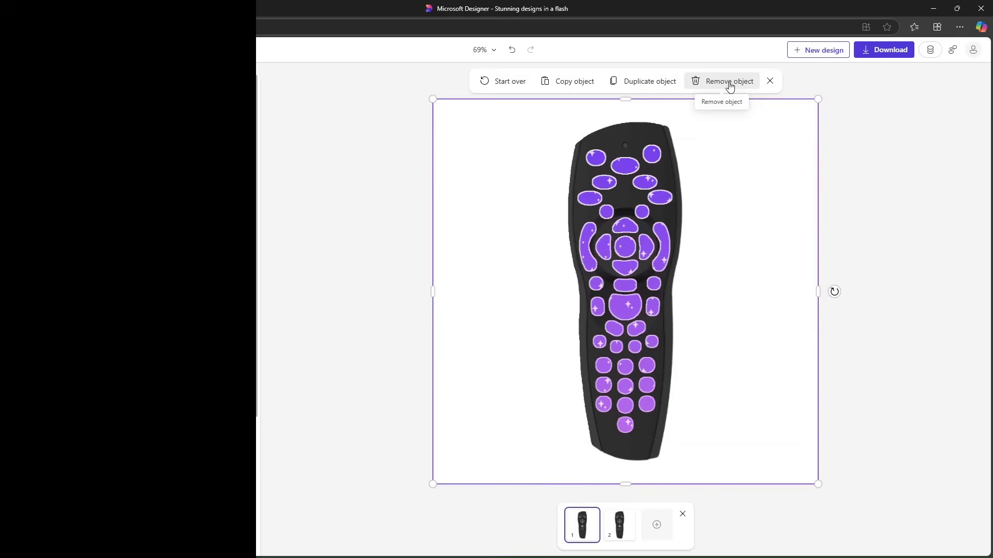
pyautogui.click(729, 86)
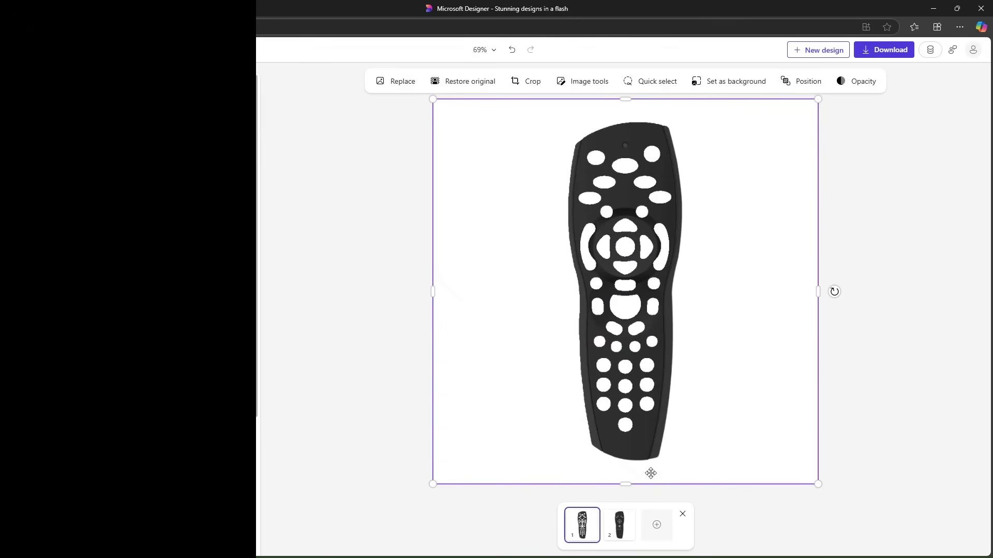
# - Flip between page 1's blank-holed remote and page 2's labelled remote, ending on page 2
pyautogui.click(619, 525)
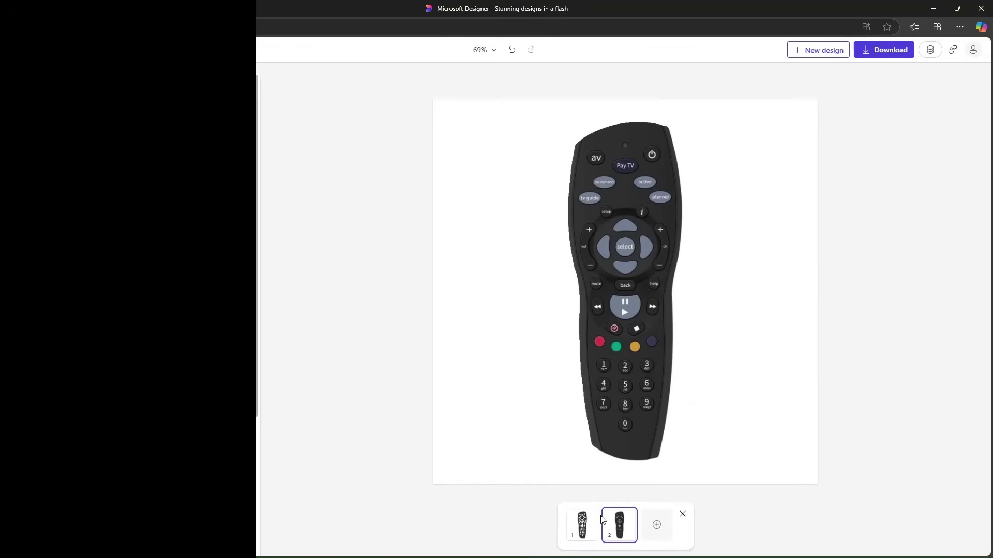
pyautogui.click(580, 527)
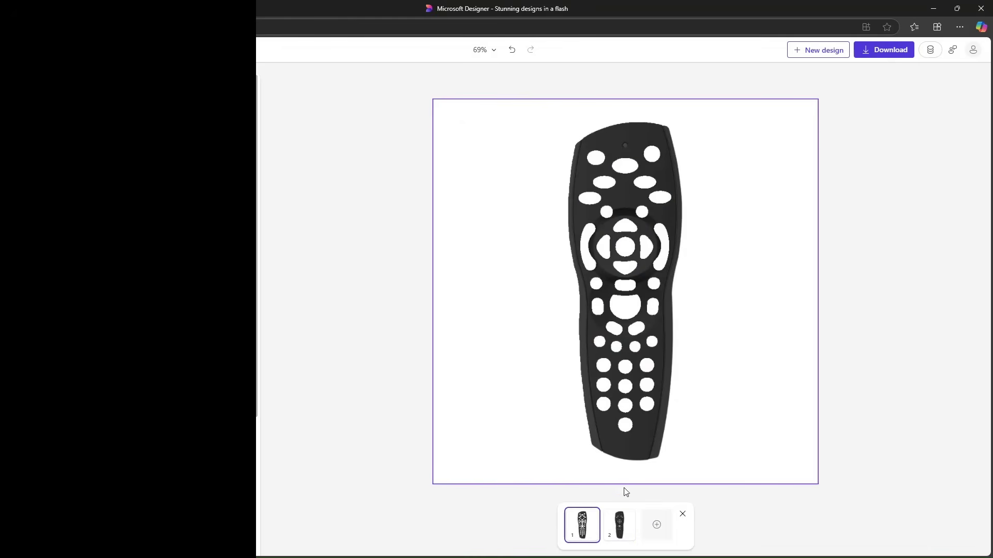
pyautogui.moveTo(582, 533)
pyautogui.click(617, 527)
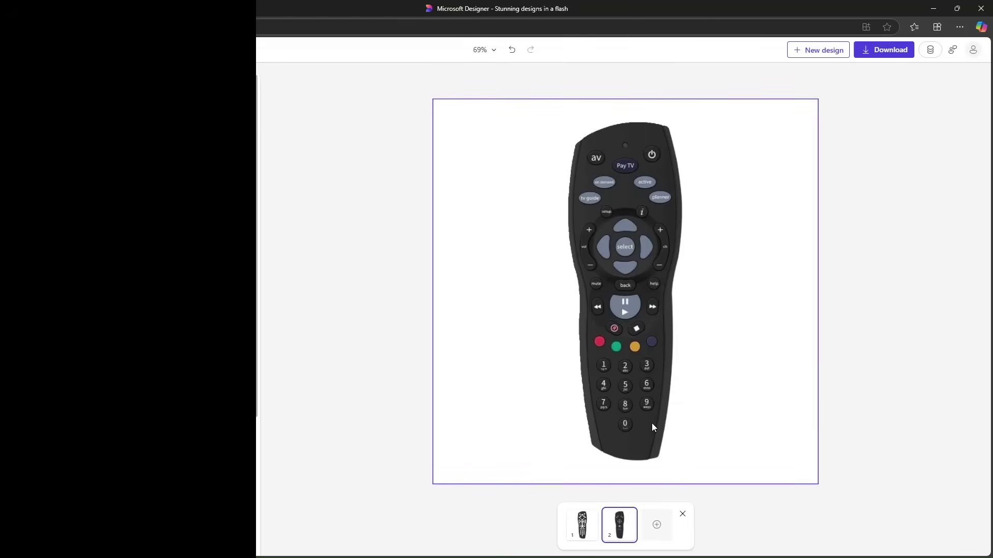
pyautogui.click(583, 533)
pyautogui.click(622, 536)
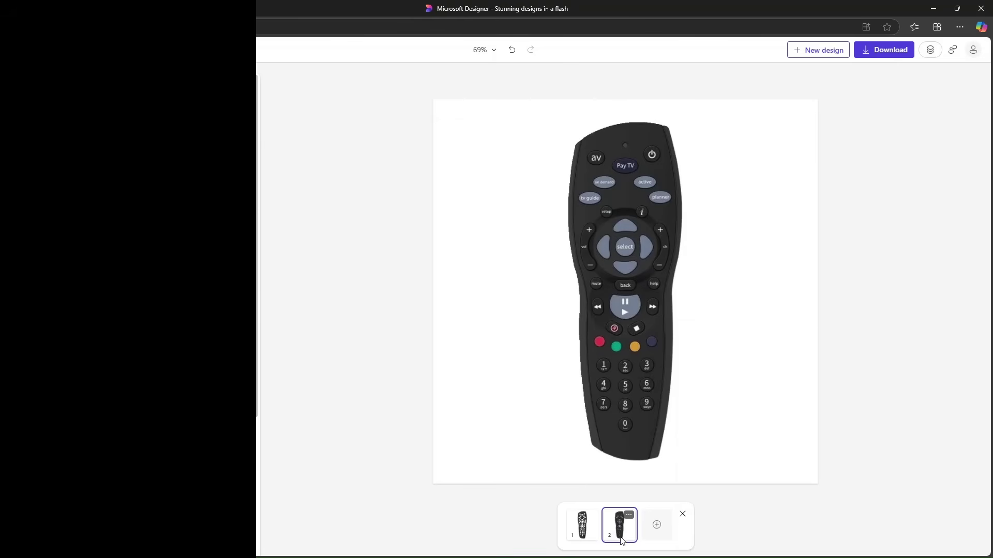
pyautogui.click(584, 527)
pyautogui.click(615, 532)
# - Download all pages as PNG (Recommended) and close the 'This design looks great' popup
pyautogui.click(885, 52)
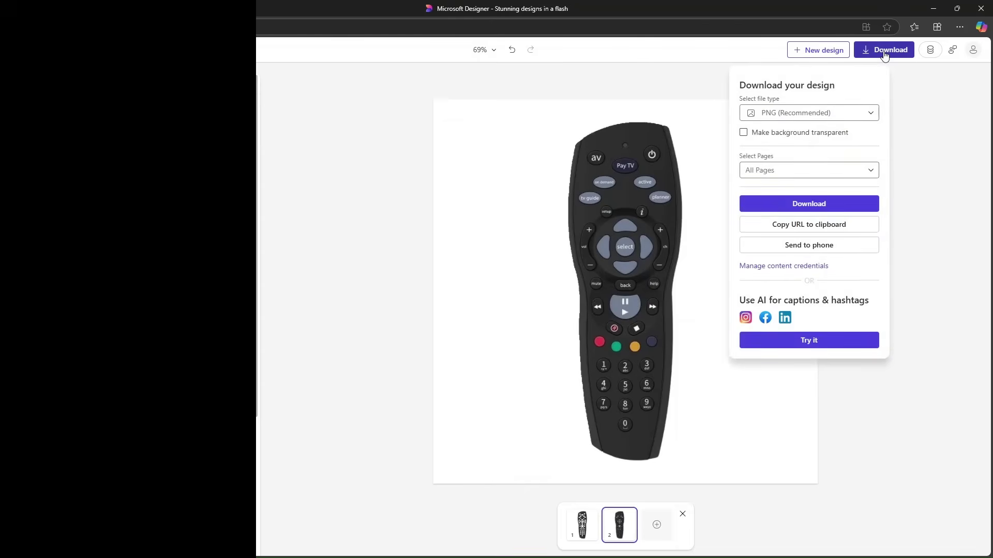
pyautogui.click(833, 204)
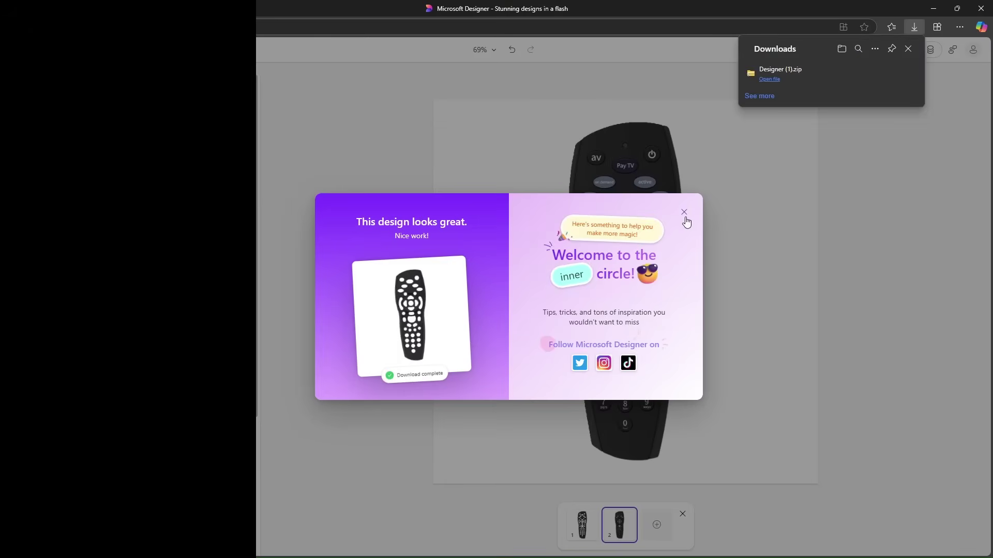
pyautogui.click(683, 211)
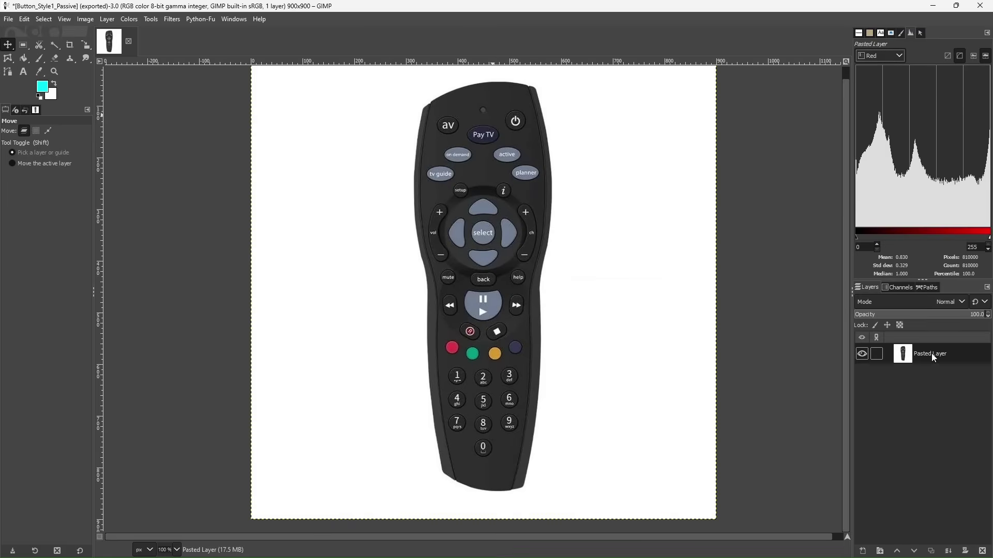
# - Delete the Pasted Layer and load 1.png and 2.png from Downloads as new layers
pyautogui.rightClick(932, 352)
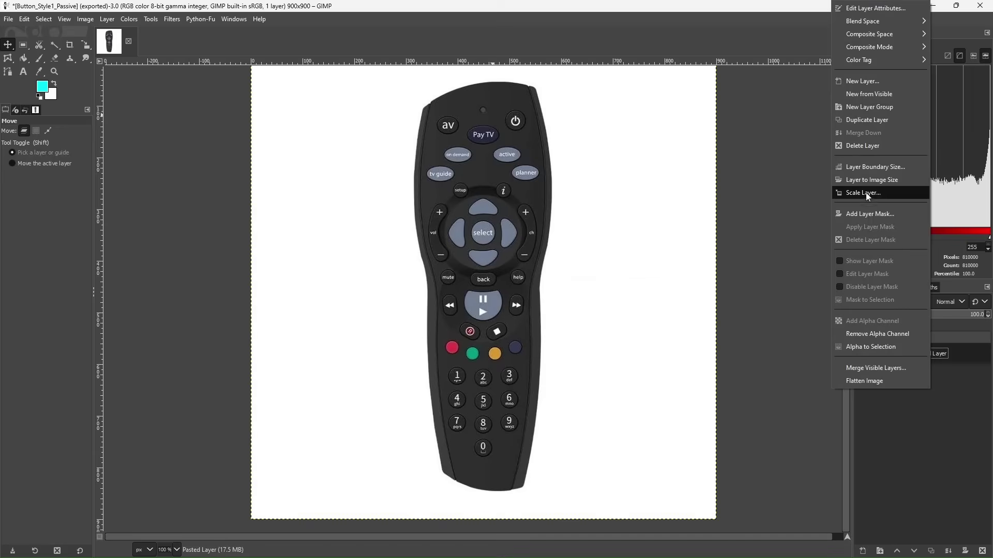
pyautogui.click(868, 150)
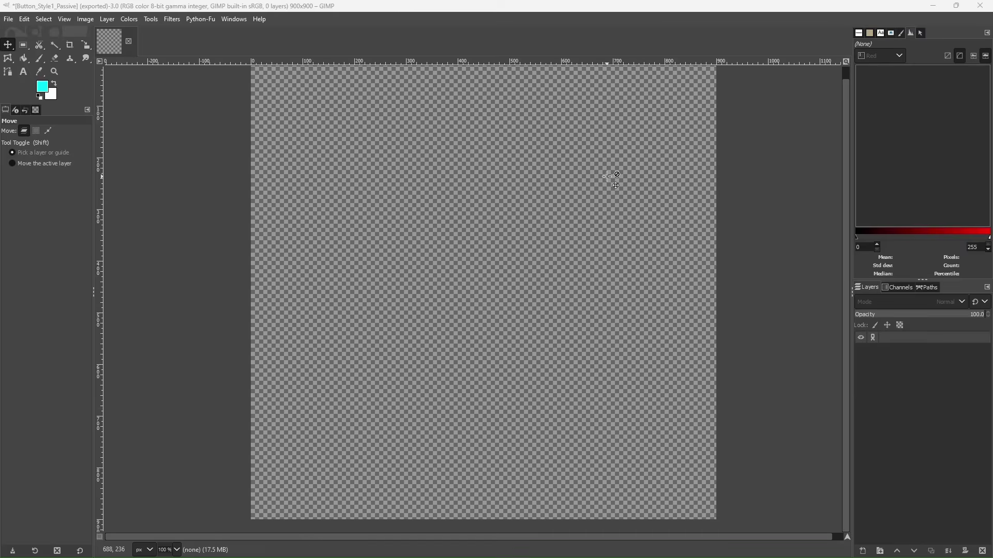
pyautogui.moveTo(607, 177); pyautogui.dragTo(603, 172)
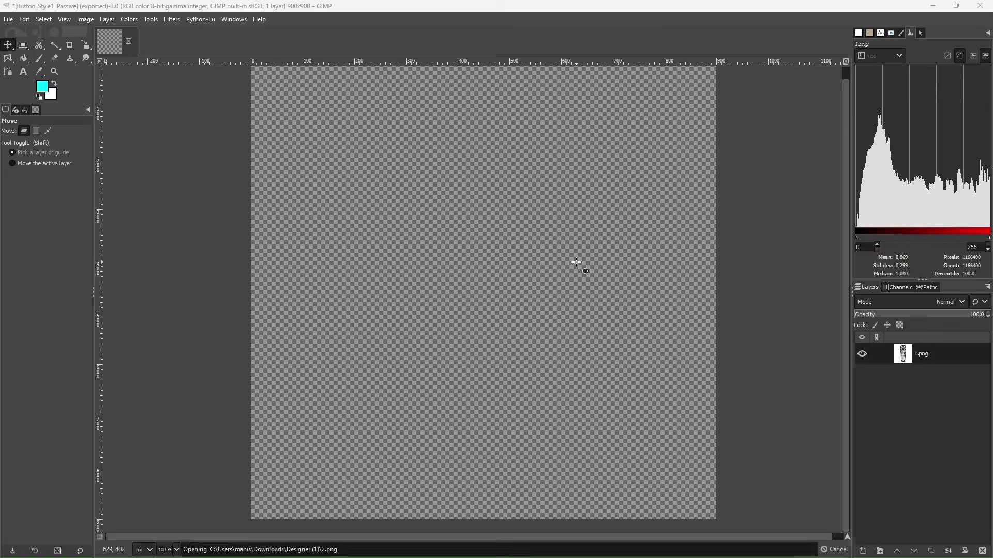
pyautogui.scroll(-2, 565, 306)
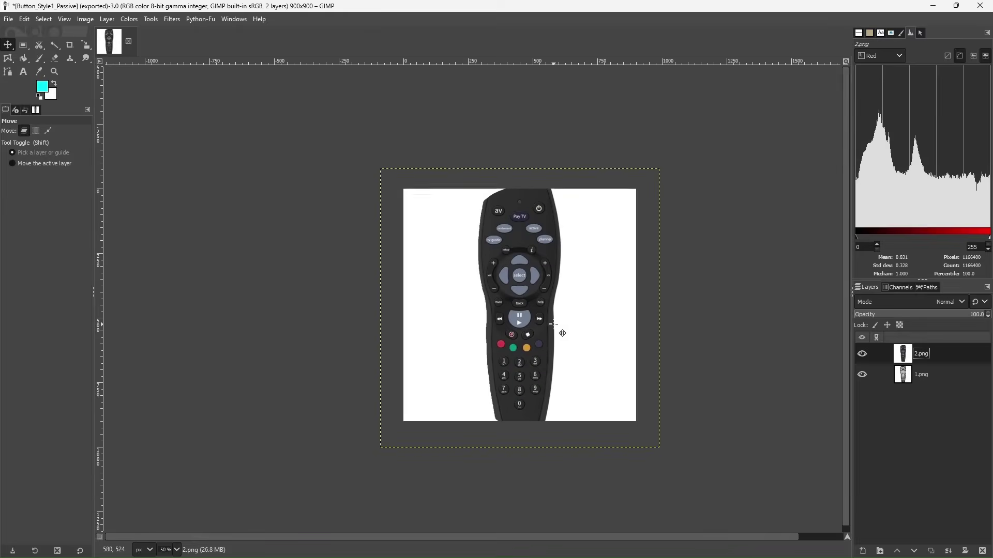
pyautogui.scroll(1, 561, 333)
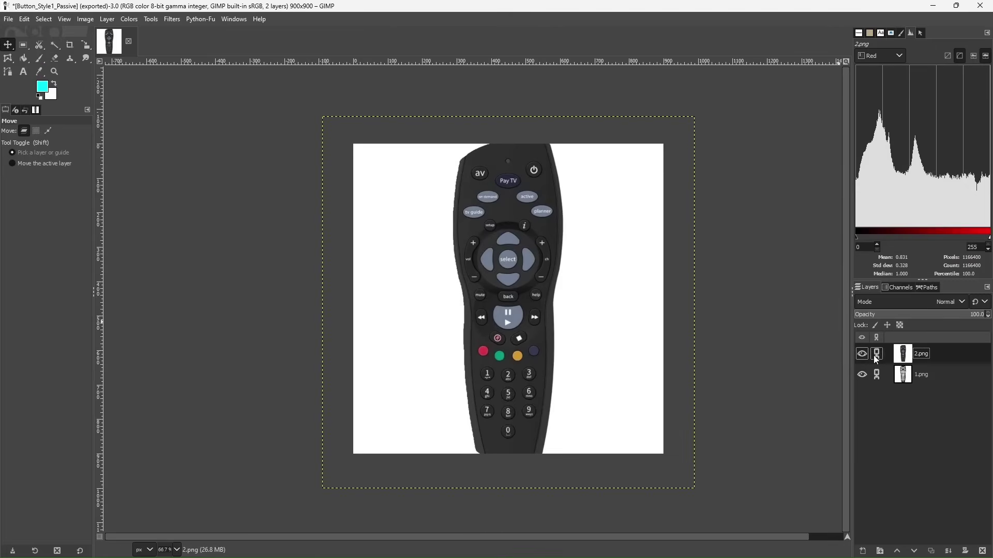
# - Scale the 2.png layer to 899×899 over 1.png, then hide it
pyautogui.click(84, 47)
pyautogui.moveTo(652, 443); pyautogui.dragTo(550, 354)
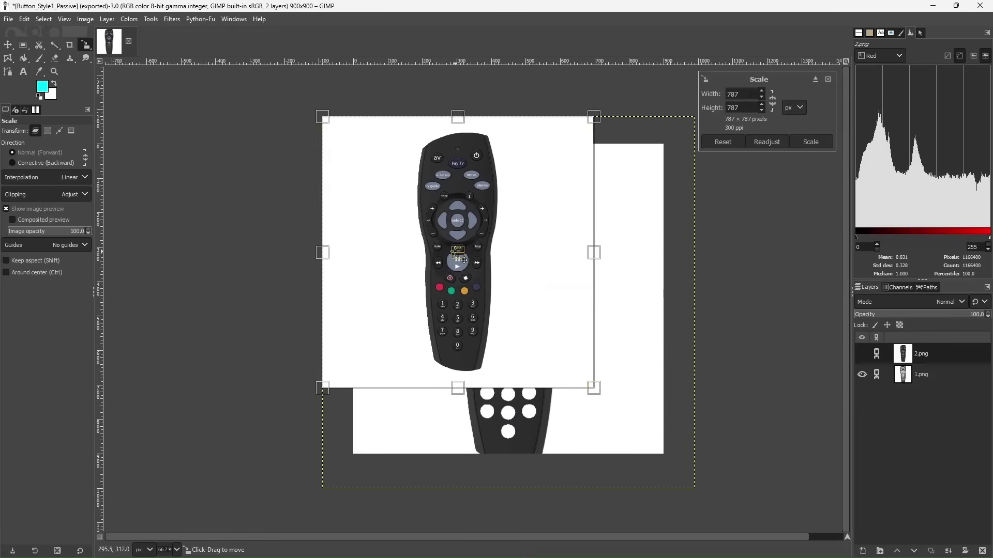
pyautogui.moveTo(465, 261); pyautogui.dragTo(495, 287)
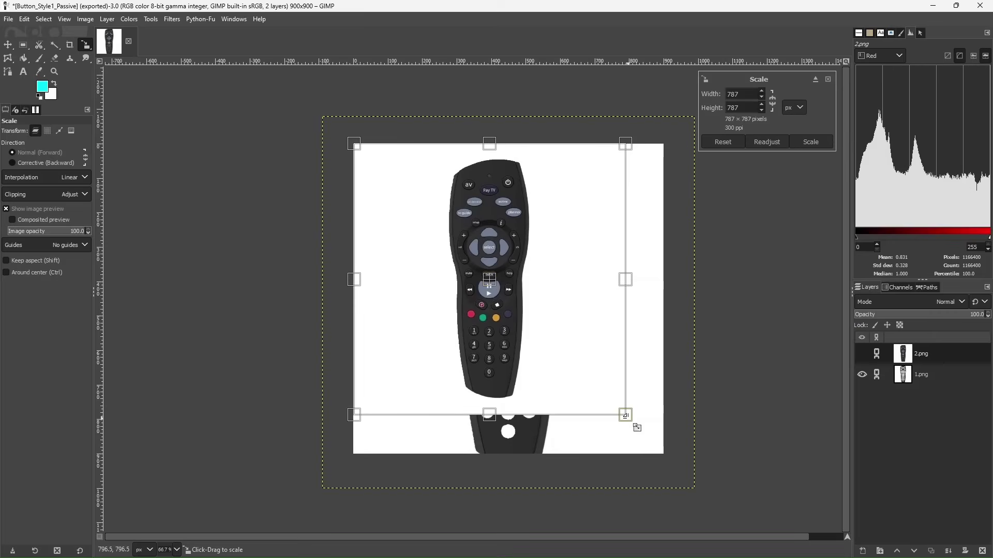
pyautogui.moveTo(637, 427); pyautogui.dragTo(672, 469)
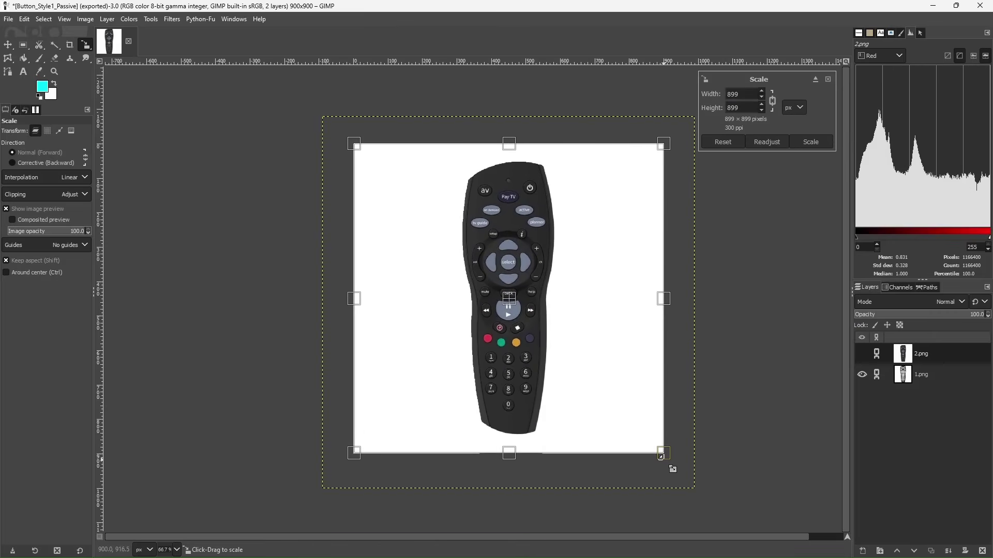
pyautogui.click(810, 142)
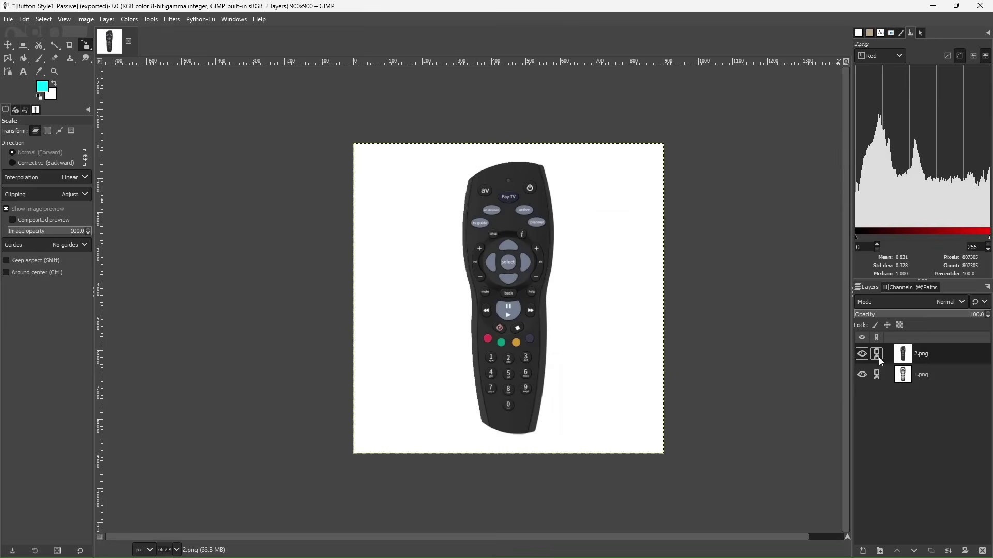
pyautogui.click(863, 355)
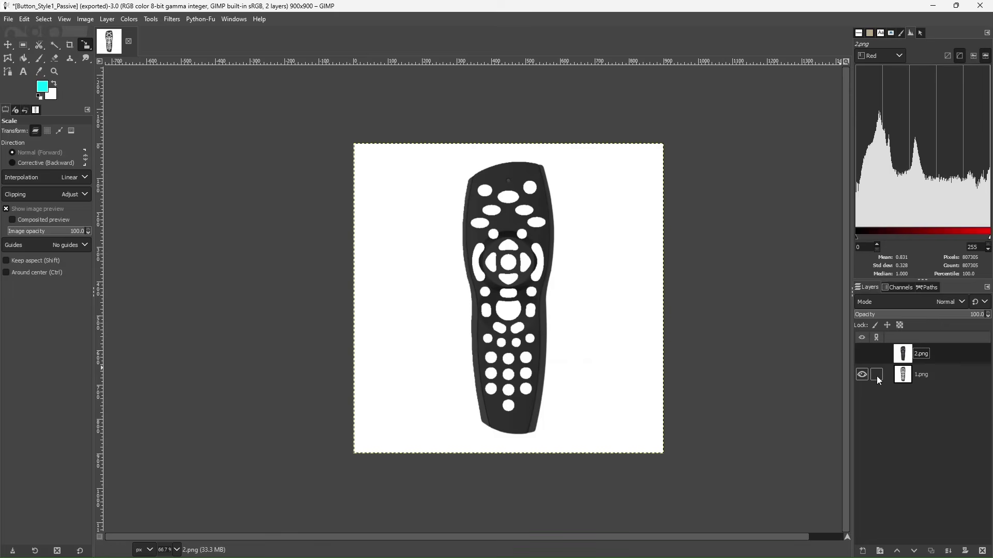
# - Rename 1.png to Remote_Active and 2.png to Remote_Passive, leaving only Remote_Active visible
pyautogui.doubleClick(929, 376)
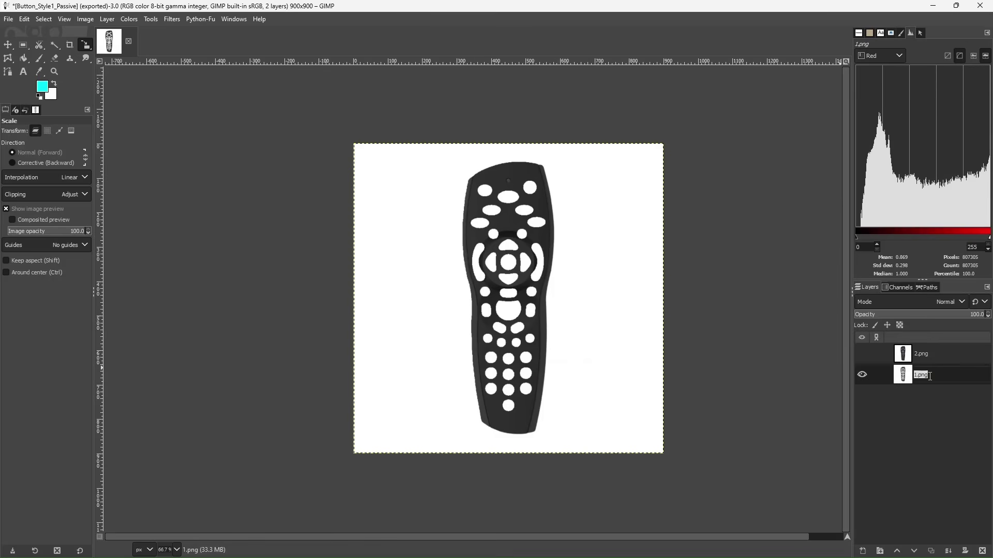
pyautogui.write('Remote_a')
pyautogui.press('BackSpace')
pyautogui.write('Active')
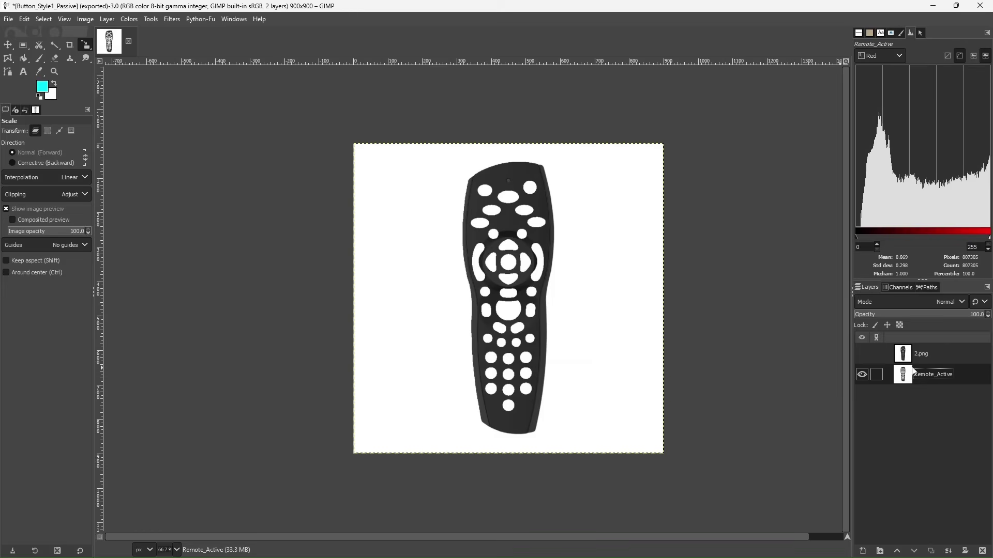
pyautogui.click(917, 354)
pyautogui.click(862, 354)
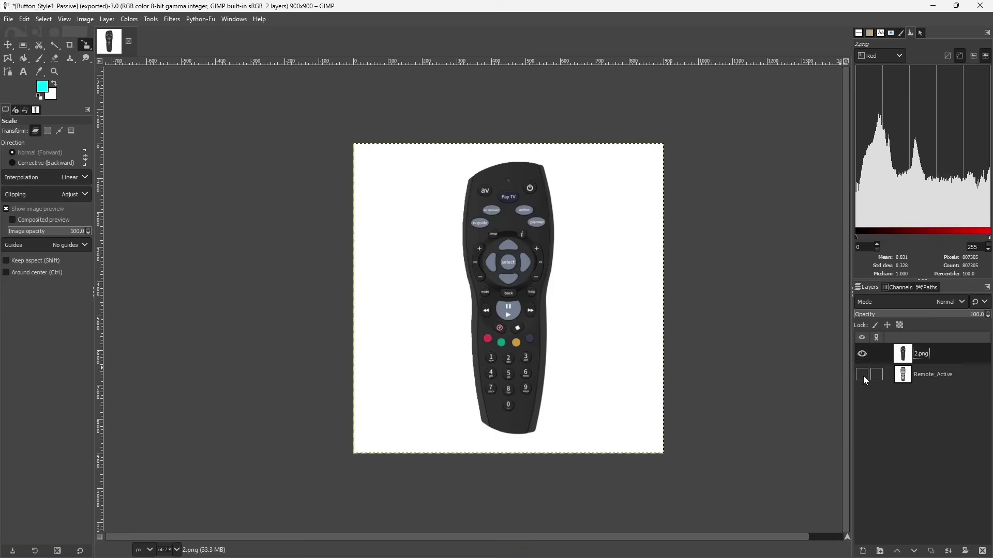
pyautogui.click(863, 374)
pyautogui.write('Remote_Passive')
pyautogui.press('Return')
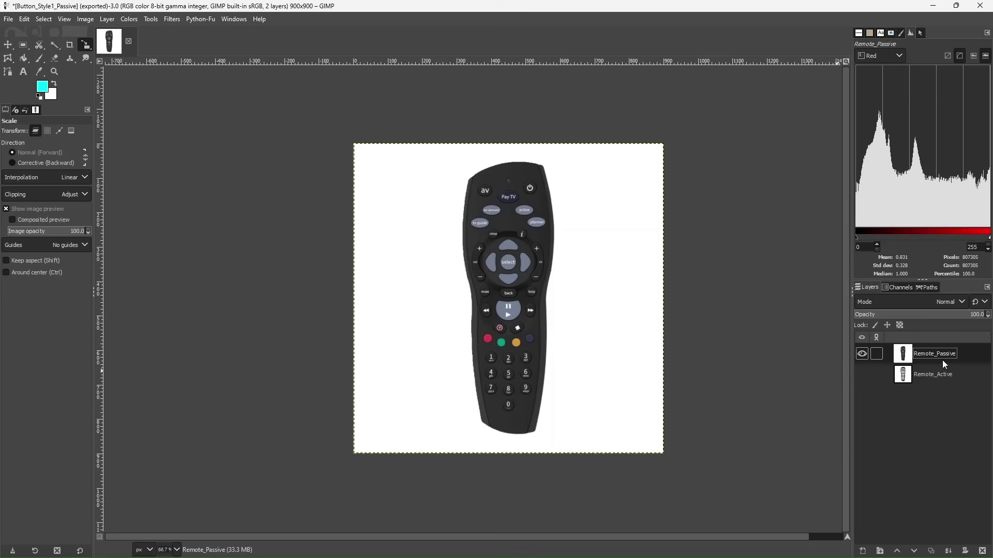
pyautogui.click(861, 355)
pyautogui.click(861, 375)
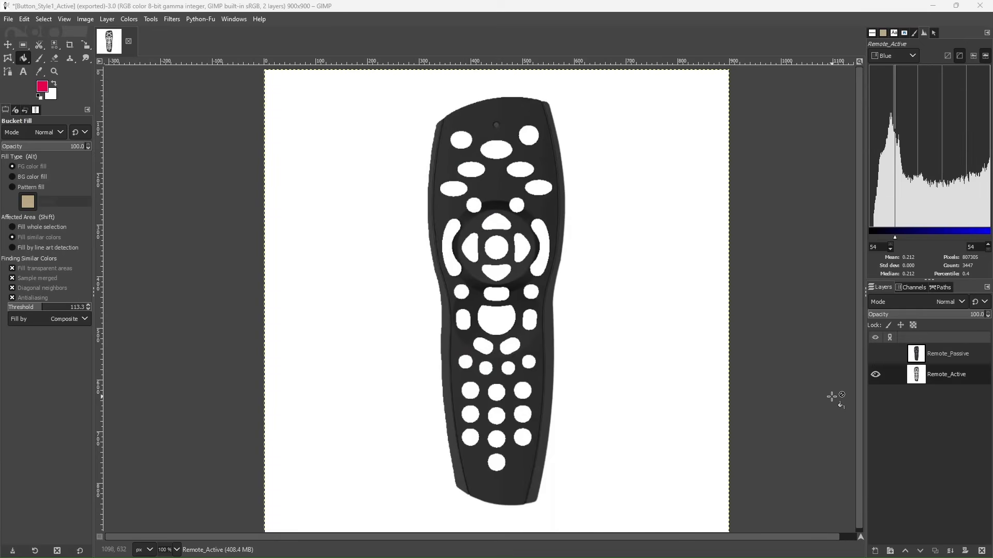
# - Create a new transparent-fill layer named Passive_with_transparency from the Layers panel
pyautogui.rightClick(897, 434)
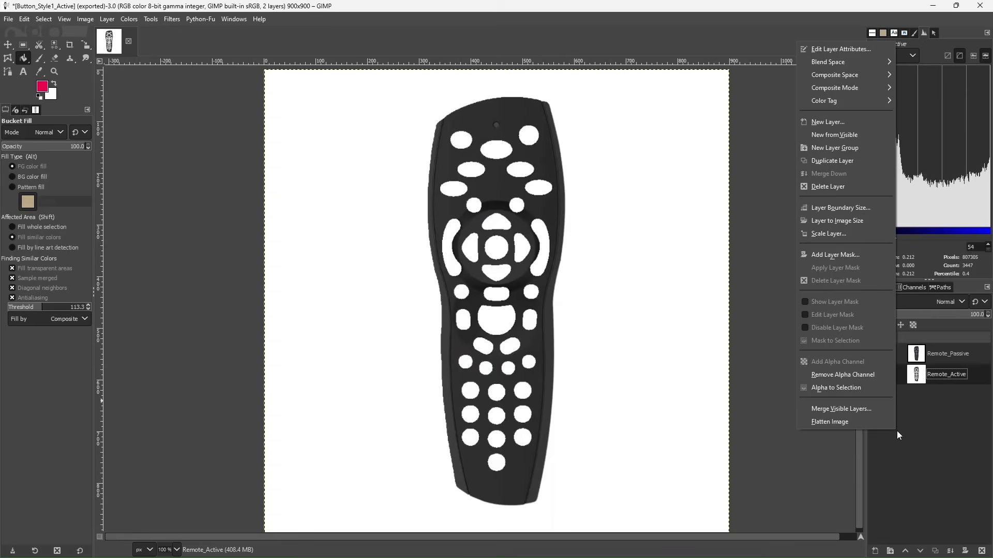
pyautogui.click(841, 122)
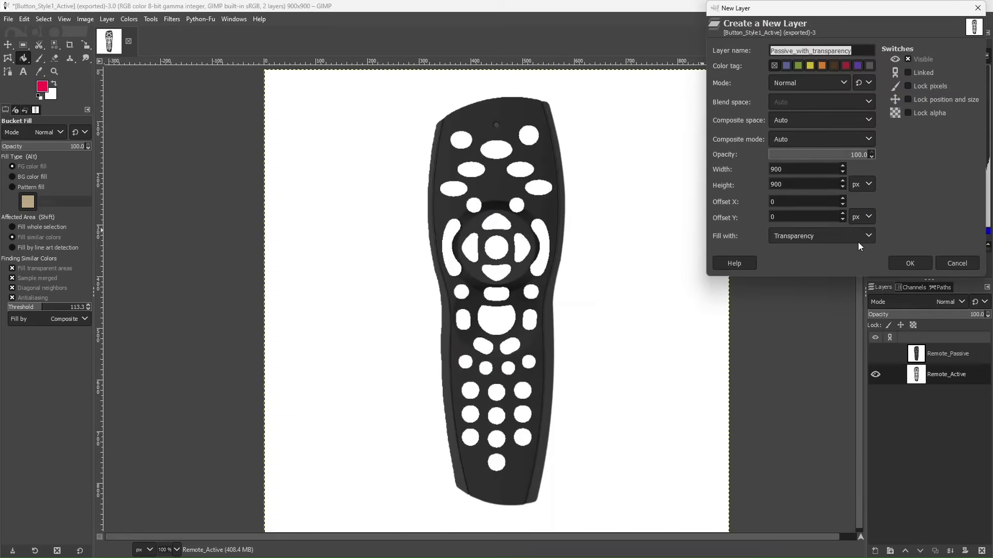
pyautogui.click(922, 263)
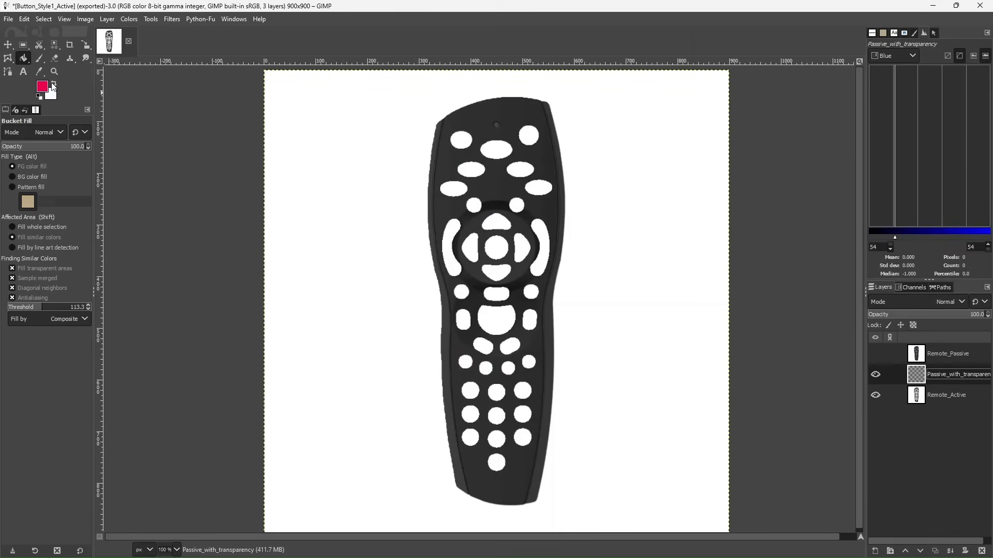
# - Make a trial by-colour selection on a white button, invert it, then clear it
pyautogui.click(54, 45)
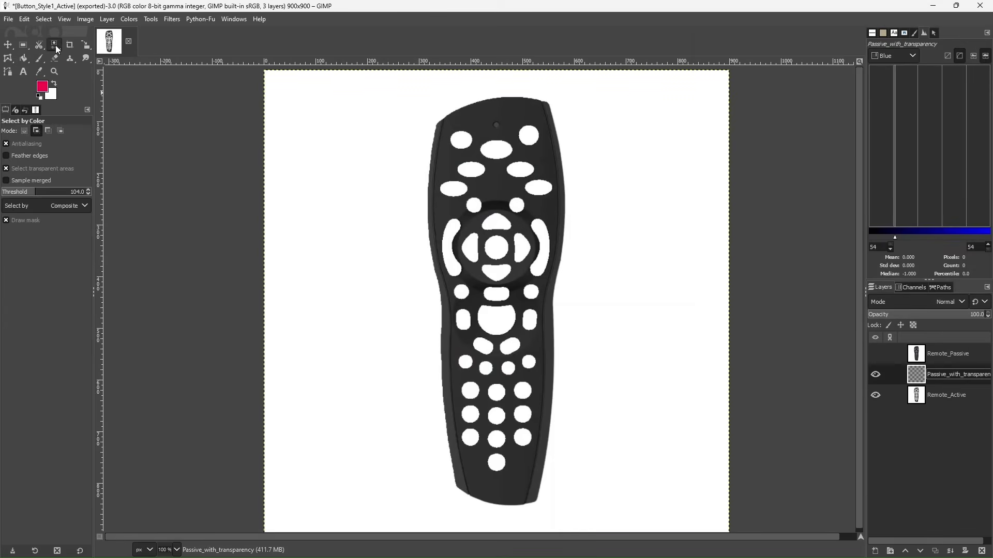
pyautogui.click(473, 171)
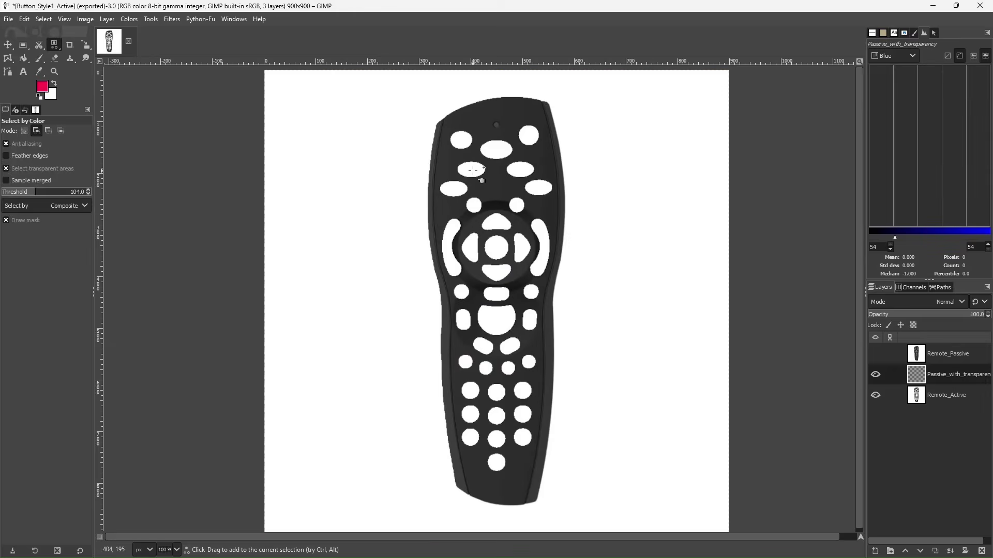
pyautogui.click(43, 19)
pyautogui.click(54, 60)
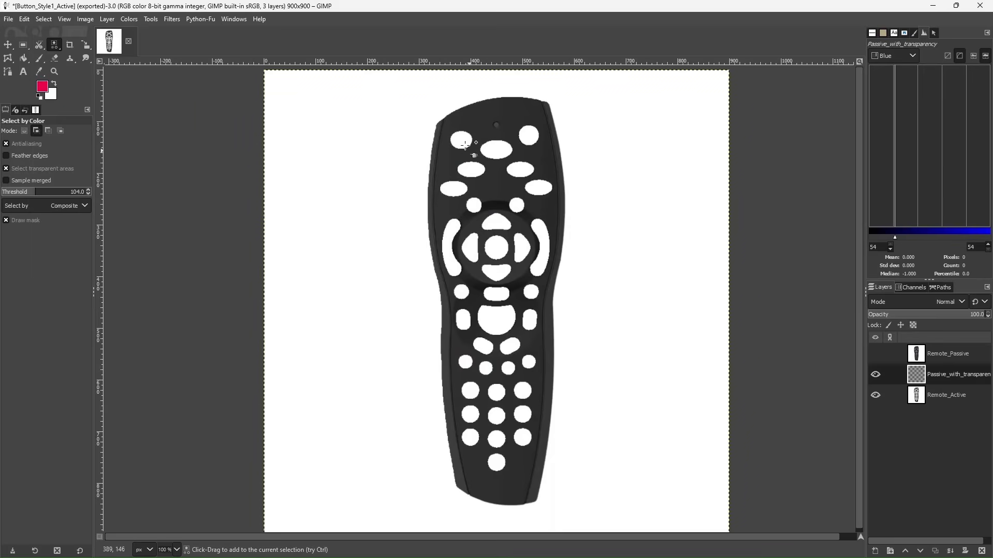
pyautogui.click(960, 397)
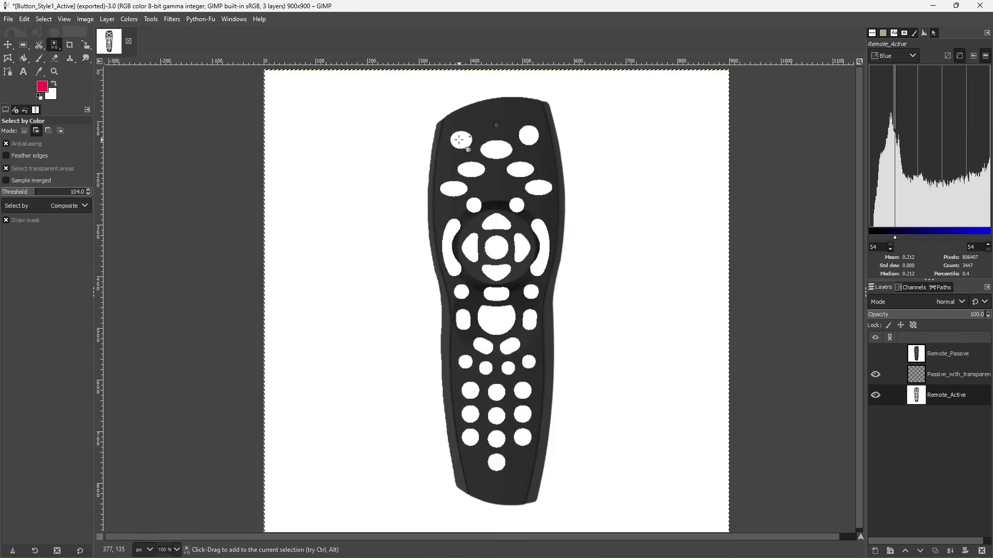
pyautogui.click(45, 20)
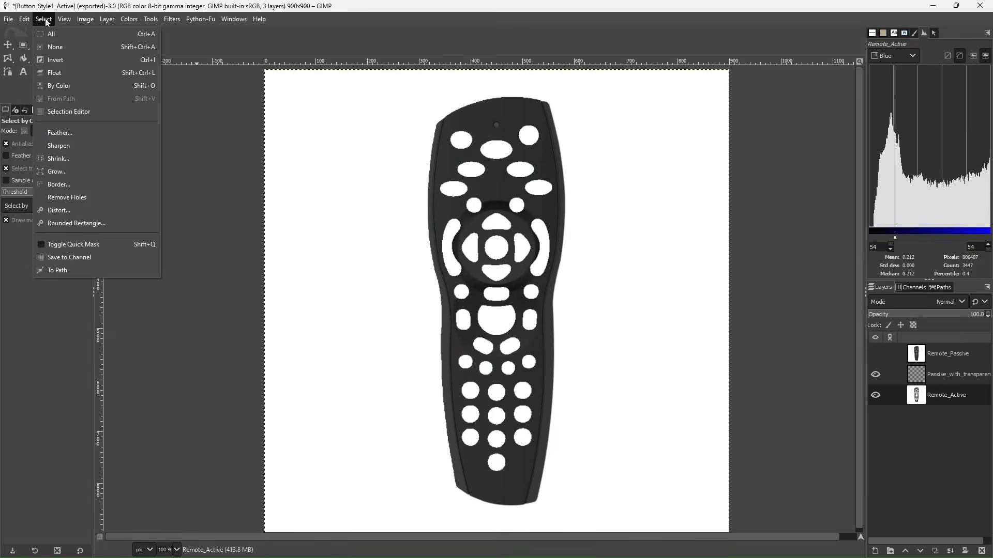
pyautogui.click(55, 47)
# - Select Remote_Active's white button areas by colour at threshold 104, then activate Passive_with_transparency
pyautogui.click(957, 398)
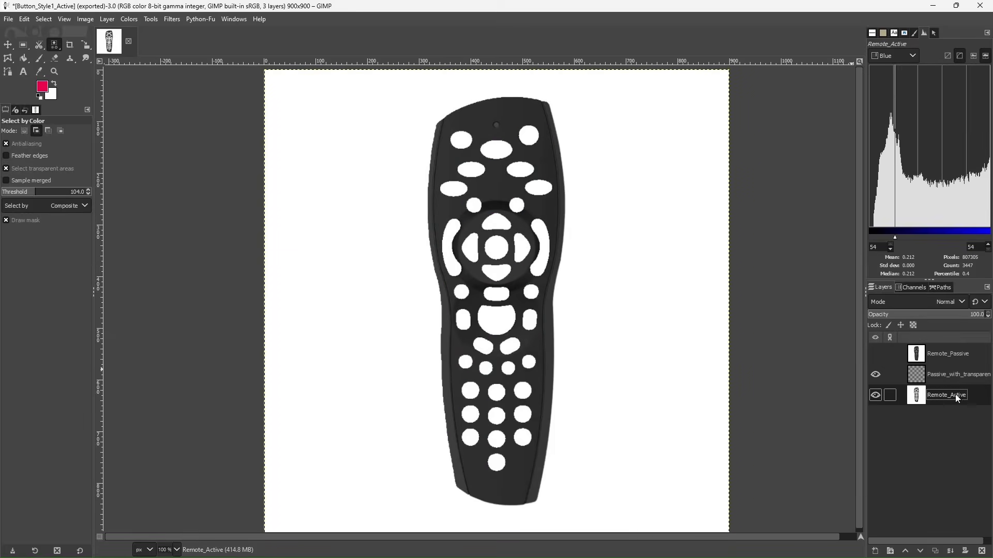
pyautogui.click(462, 141)
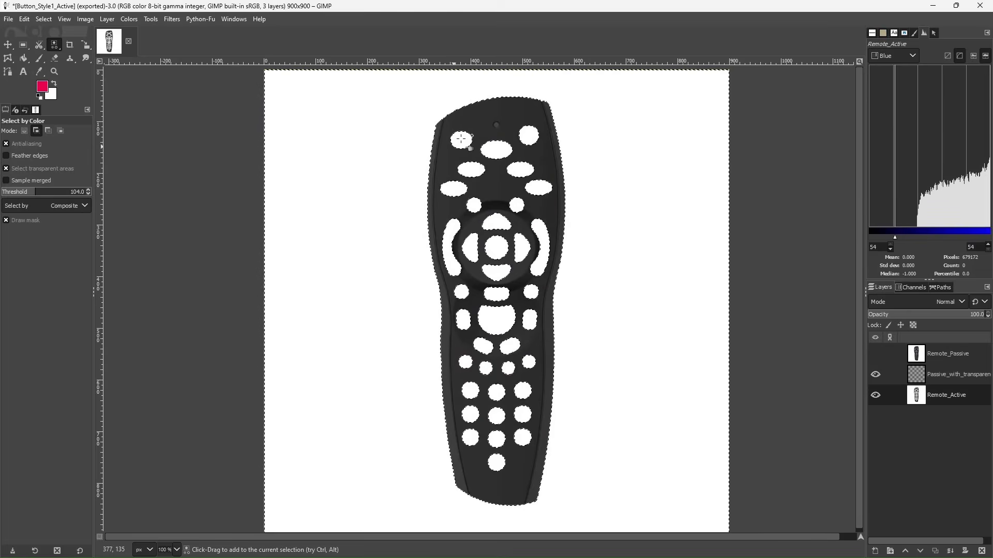
pyautogui.scroll(5, 459, 139)
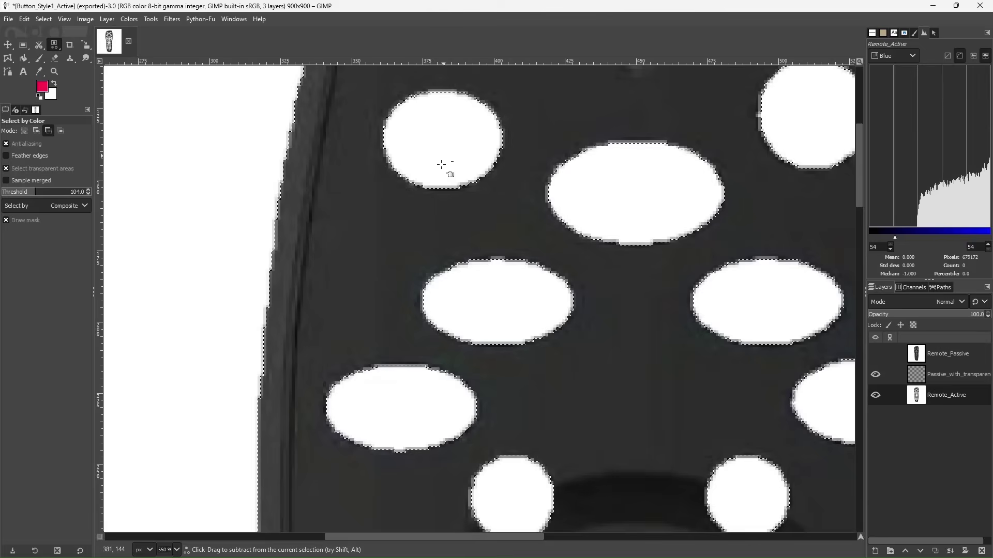
pyautogui.scroll(-4, 443, 166)
pyautogui.press('shift')
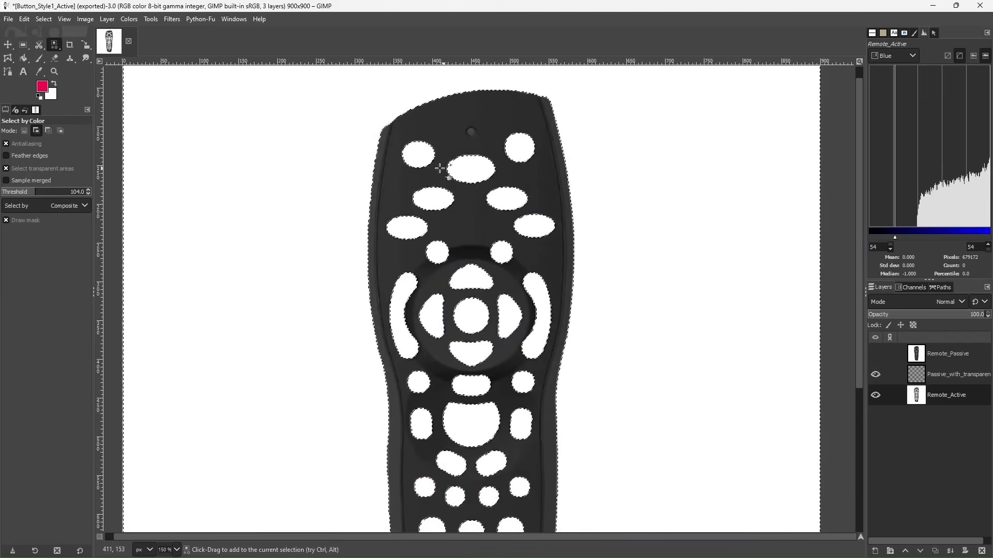
pyautogui.click(964, 383)
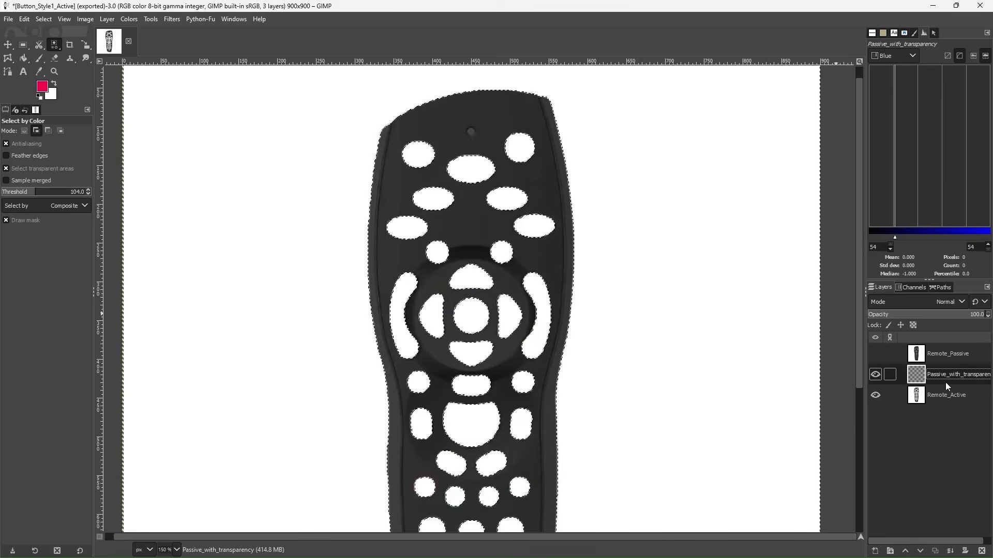
# - Bucket-fill the top ovals, down arrow, small round and large centre buttons red
pyautogui.click(24, 59)
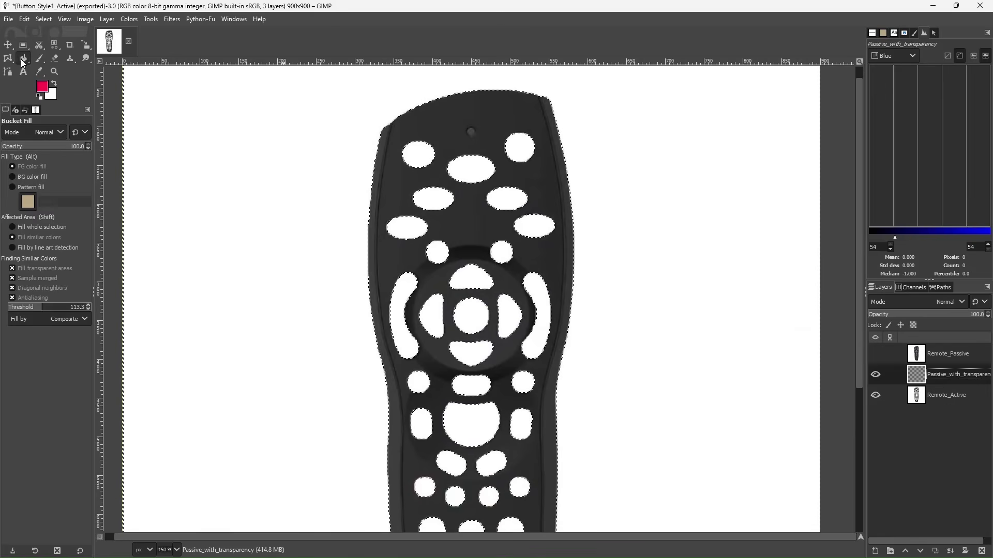
pyautogui.click(413, 150)
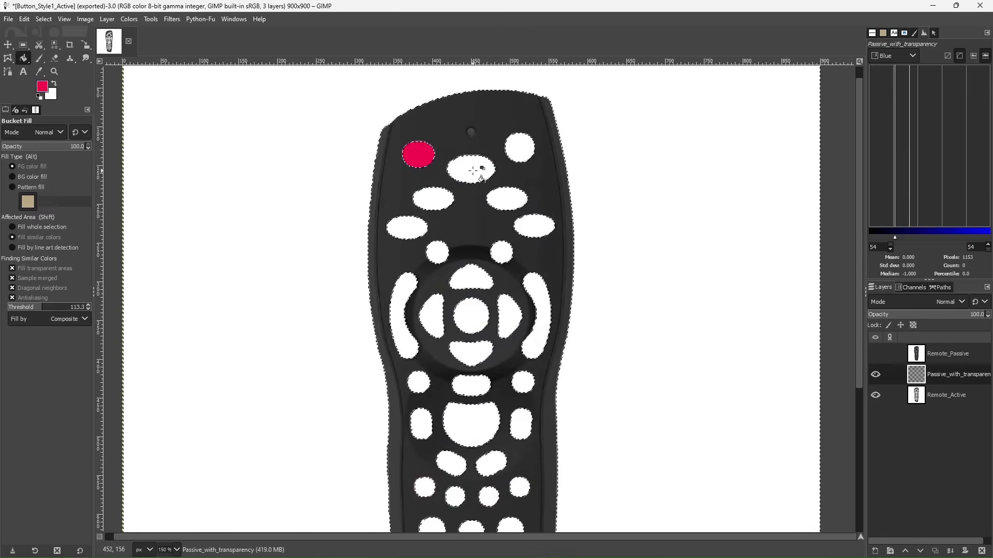
pyautogui.click(469, 161)
pyautogui.click(510, 198)
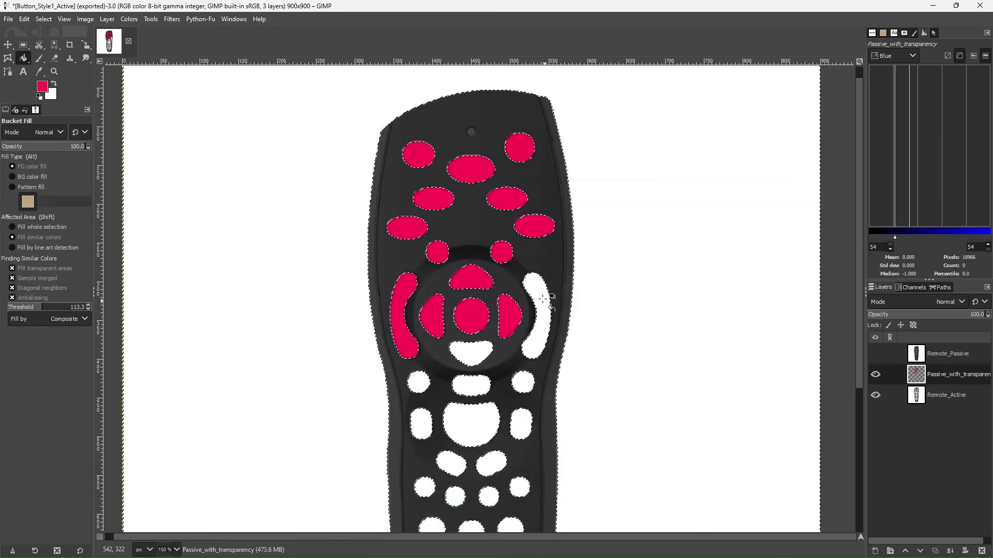
pyautogui.click(474, 355)
pyautogui.scroll(-5, 474, 355)
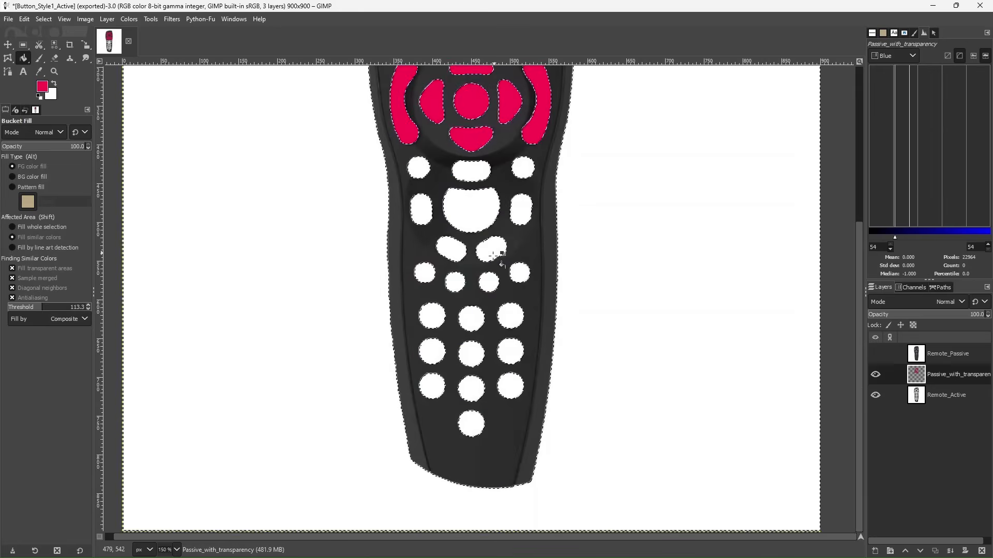
pyautogui.click(418, 169)
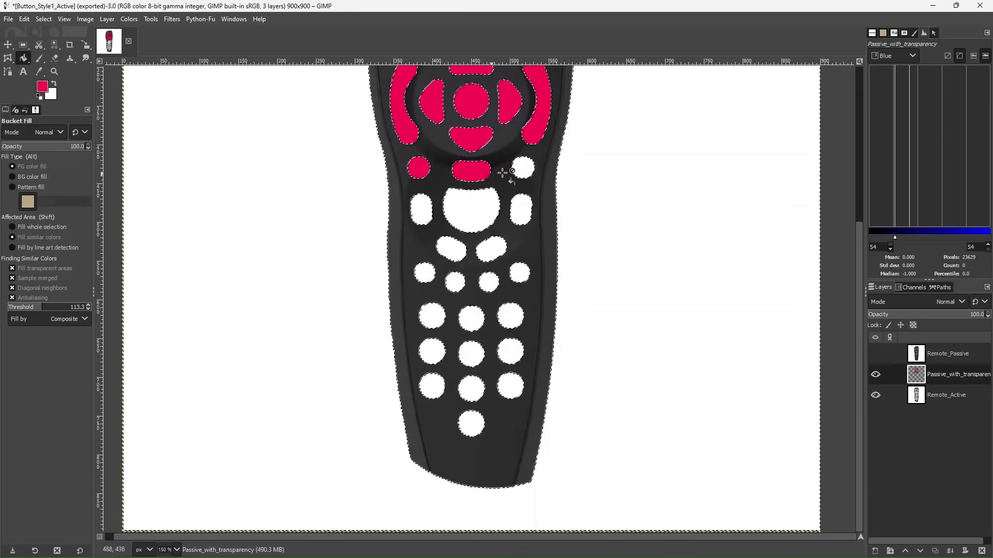
pyautogui.click(522, 169)
pyautogui.click(466, 212)
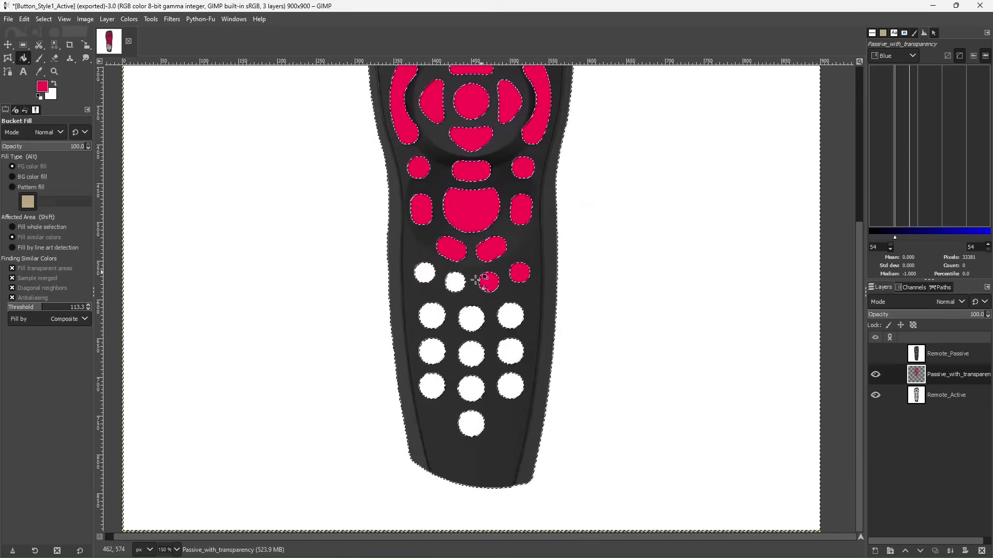
# - Fill the remaining small and keypad buttons red, then clear the selection
pyautogui.click(455, 282)
pyautogui.click(423, 273)
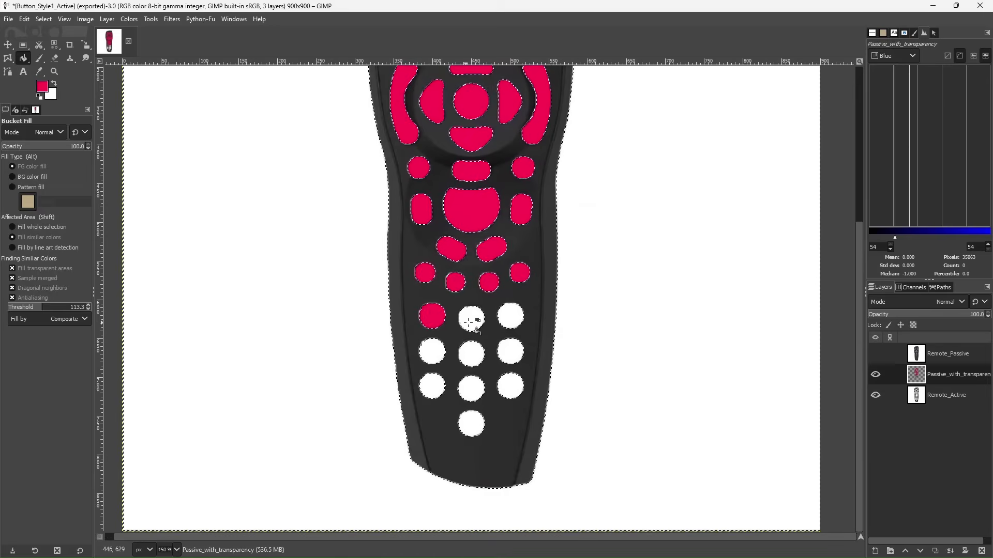
pyautogui.click(507, 317)
pyautogui.click(512, 349)
pyautogui.click(470, 349)
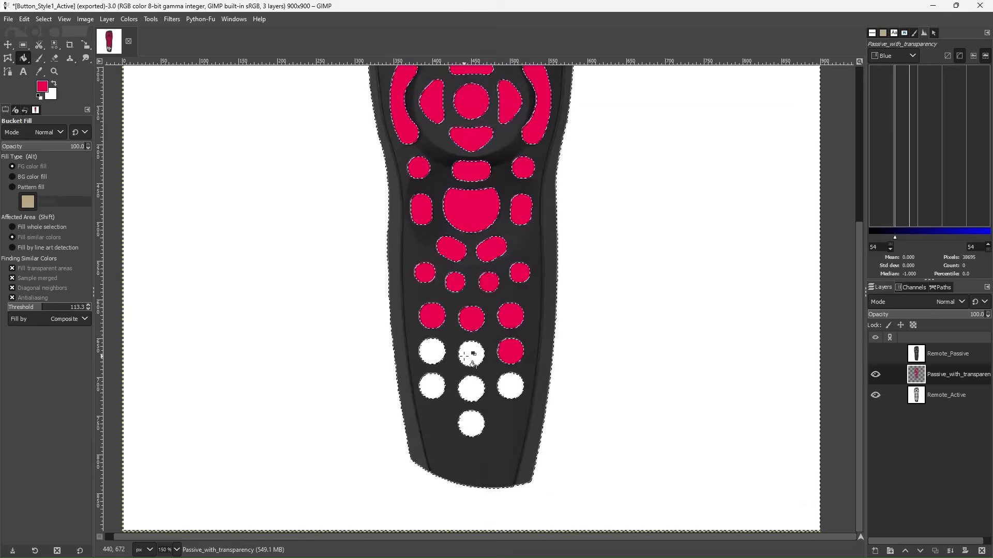
pyautogui.click(437, 356)
pyautogui.click(434, 386)
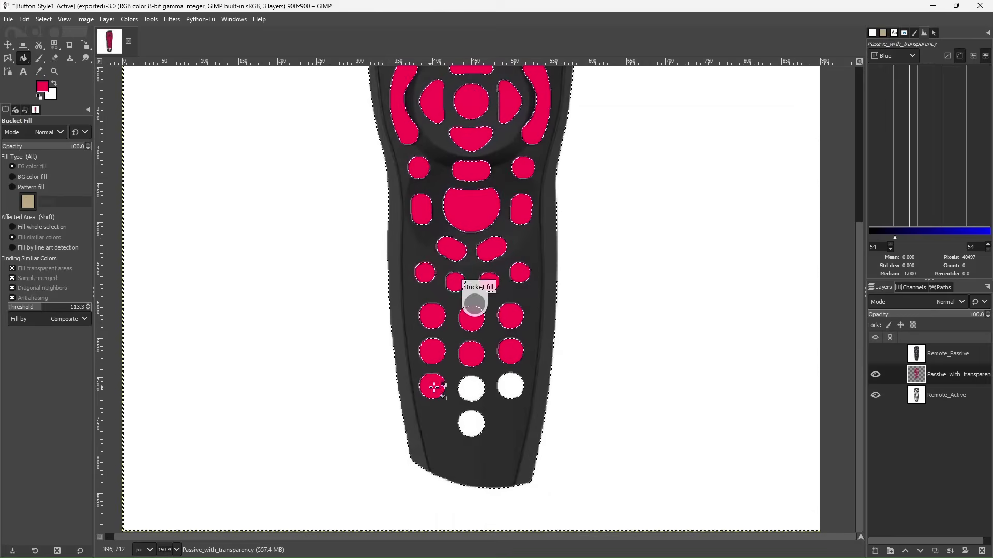
pyautogui.click(472, 386)
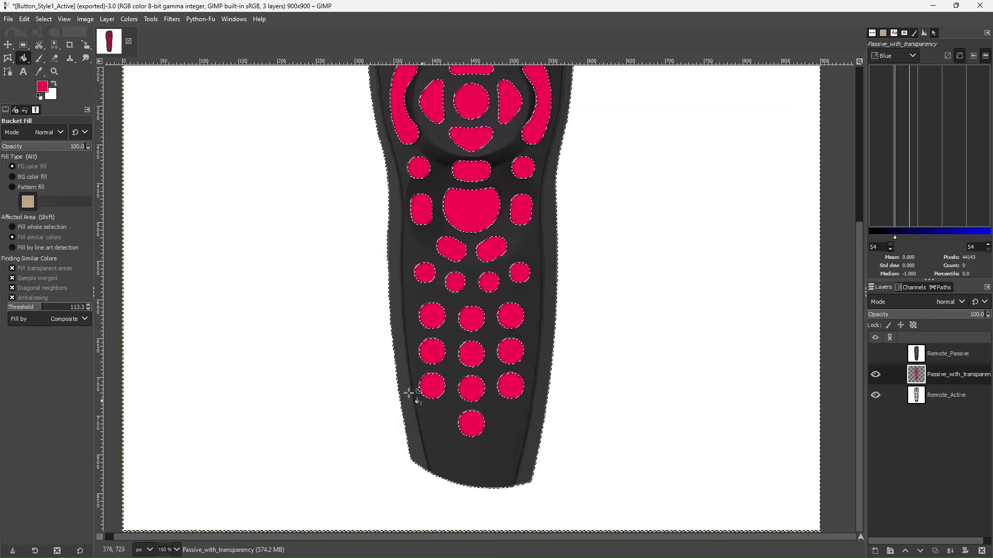
pyautogui.click(43, 19)
pyautogui.click(48, 50)
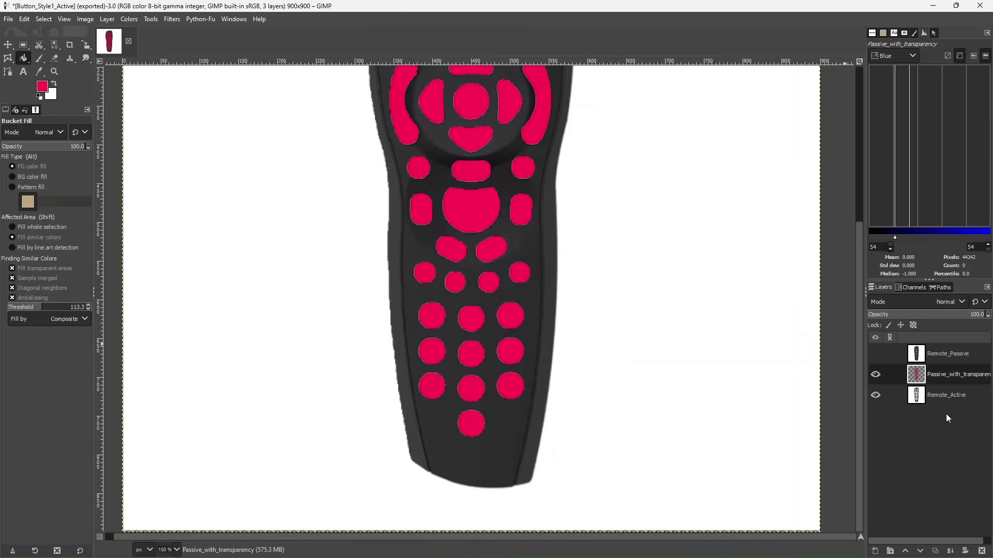
pyautogui.scroll(-1, 625, 358)
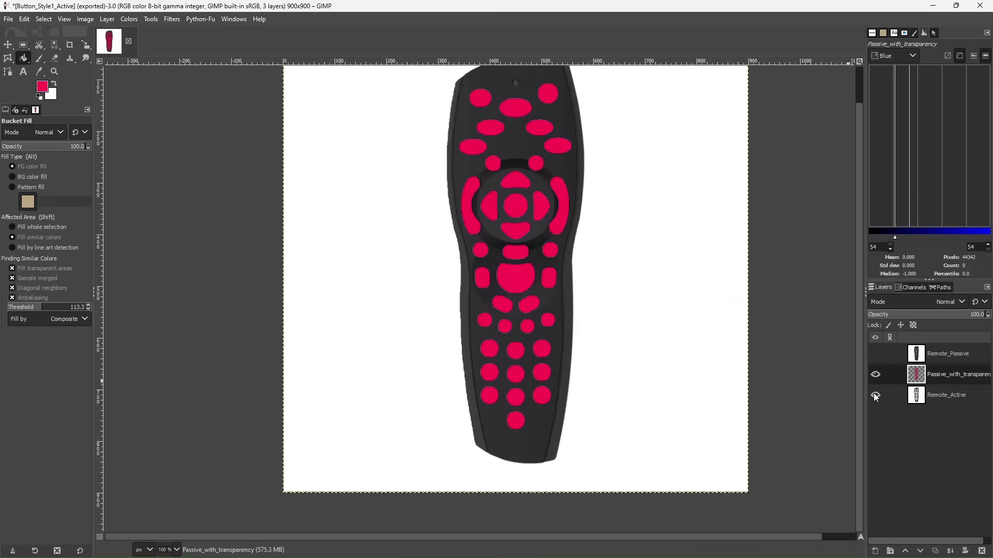
# - Hide Remote_Active, show and select Remote_Passive, and lower its opacity to about 43%
pyautogui.click(875, 396)
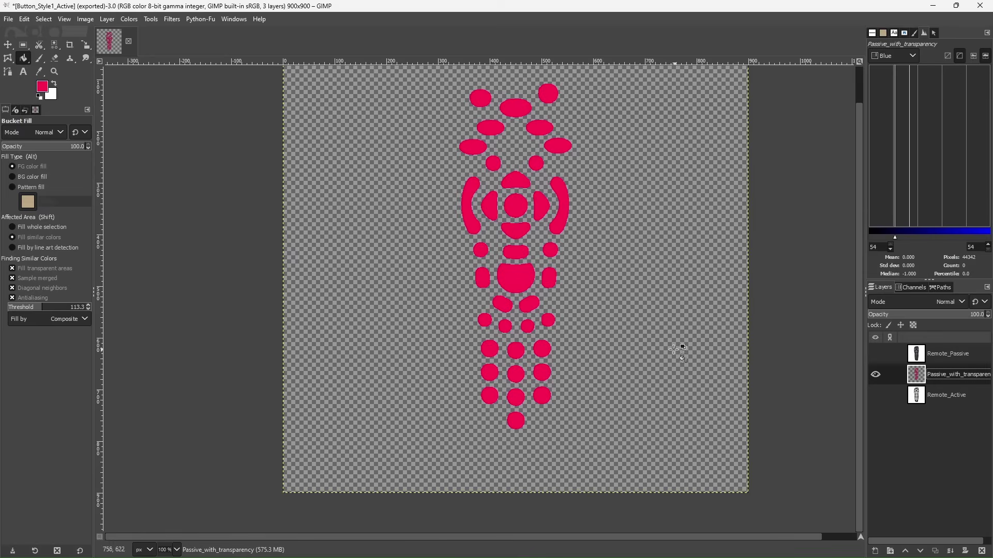
pyautogui.scroll(2, 610, 368)
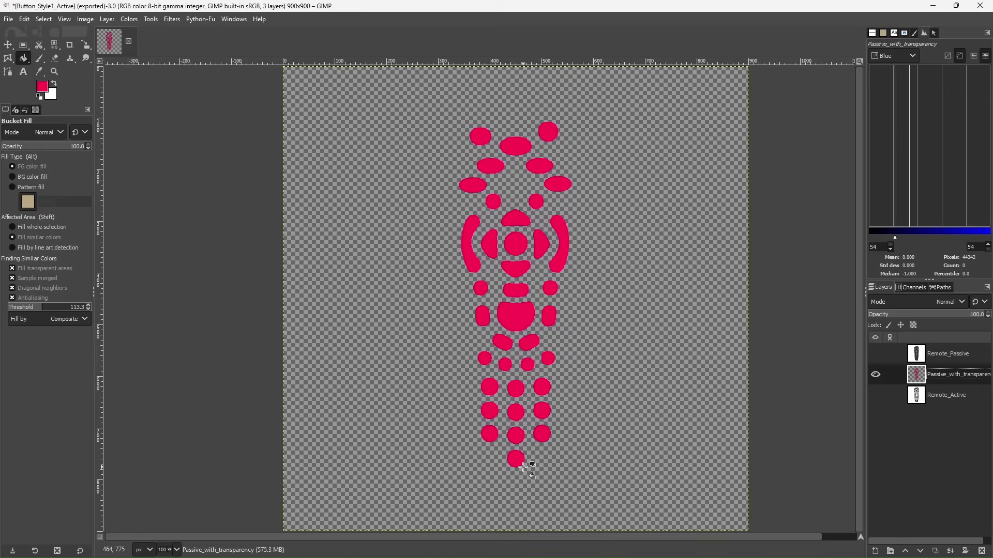
pyautogui.click(874, 355)
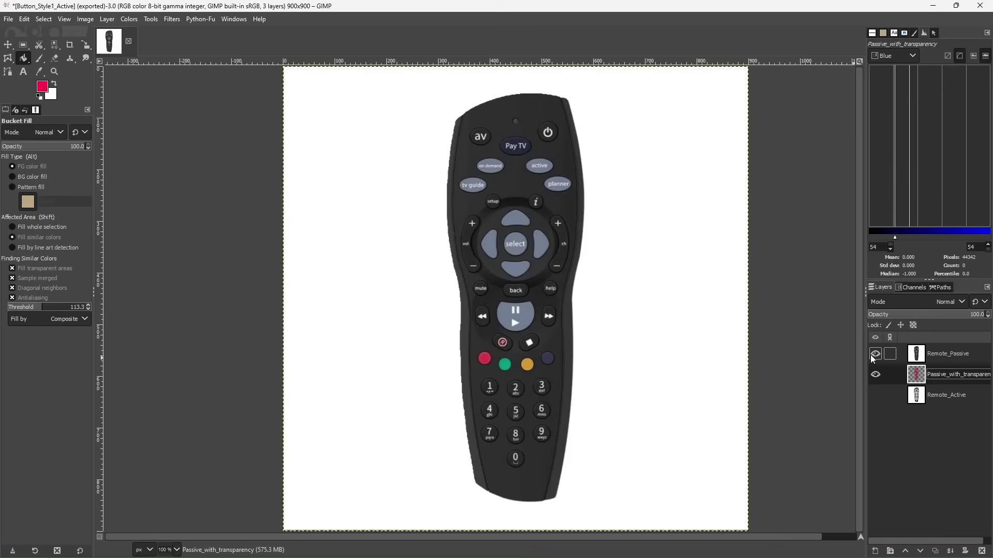
pyautogui.click(952, 354)
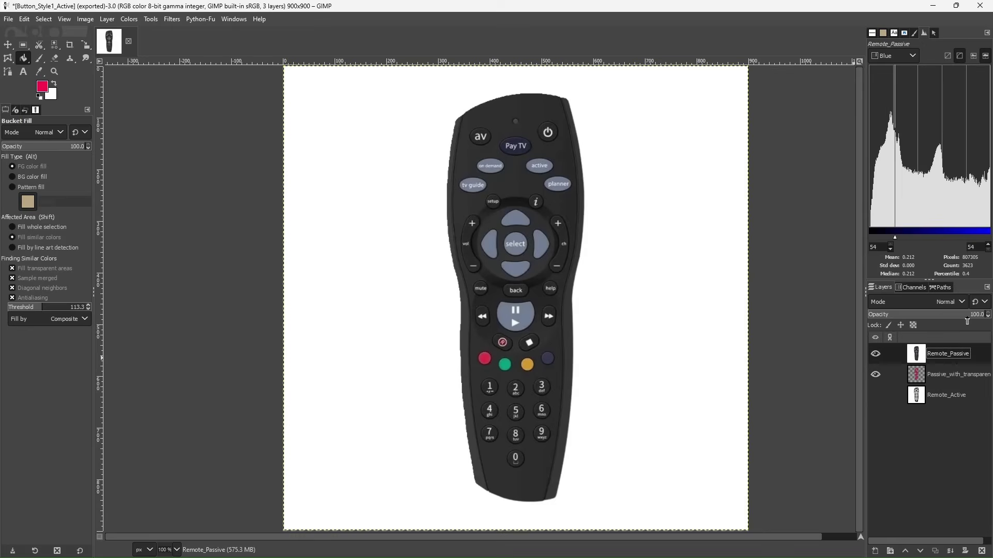
pyautogui.moveTo(967, 318); pyautogui.dragTo(920, 318)
pyautogui.scroll(4, 514, 238)
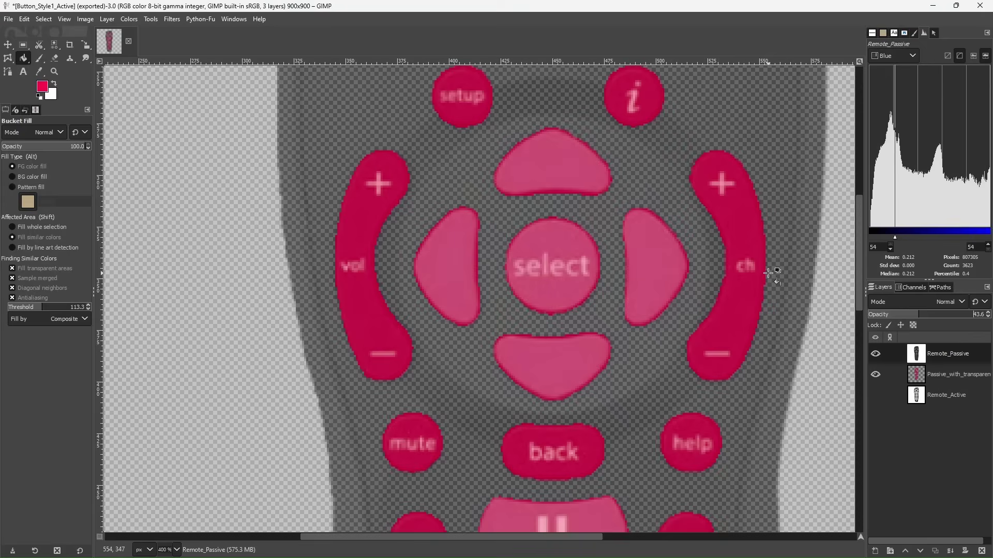
# - On Passive_with_transparency, add a guide at the vol label and erase a rectangle there
pyautogui.click(948, 378)
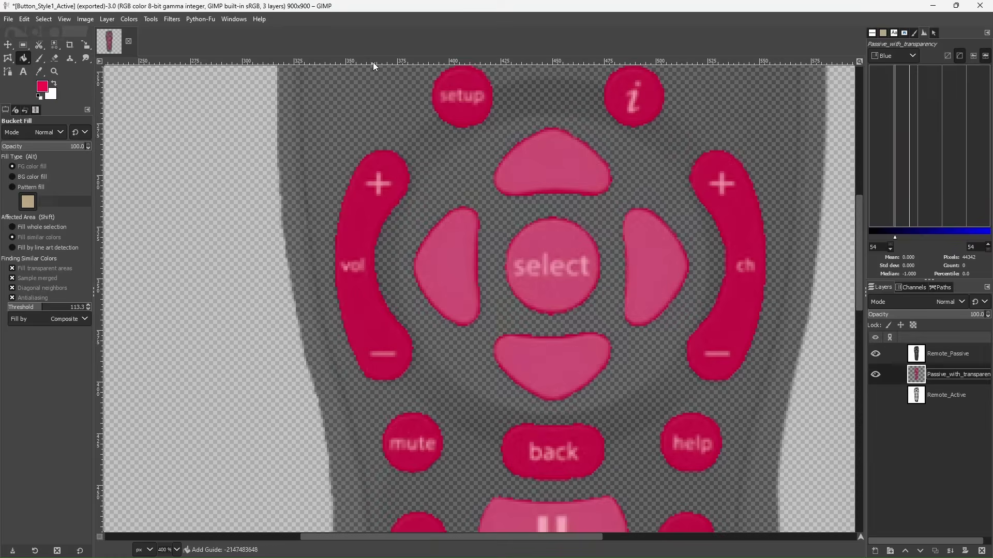
pyautogui.moveTo(373, 62); pyautogui.dragTo(335, 266)
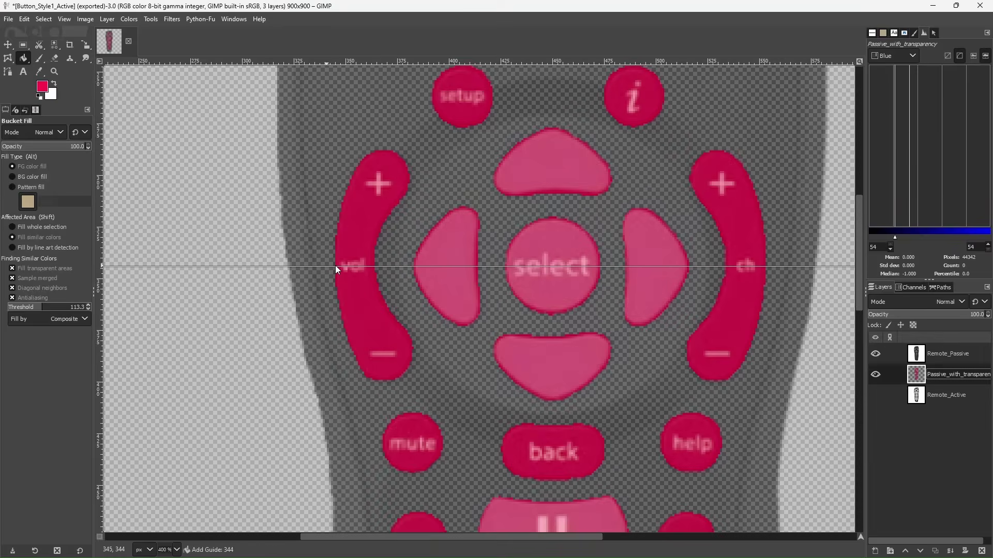
pyautogui.moveTo(335, 265); pyautogui.dragTo(336, 265)
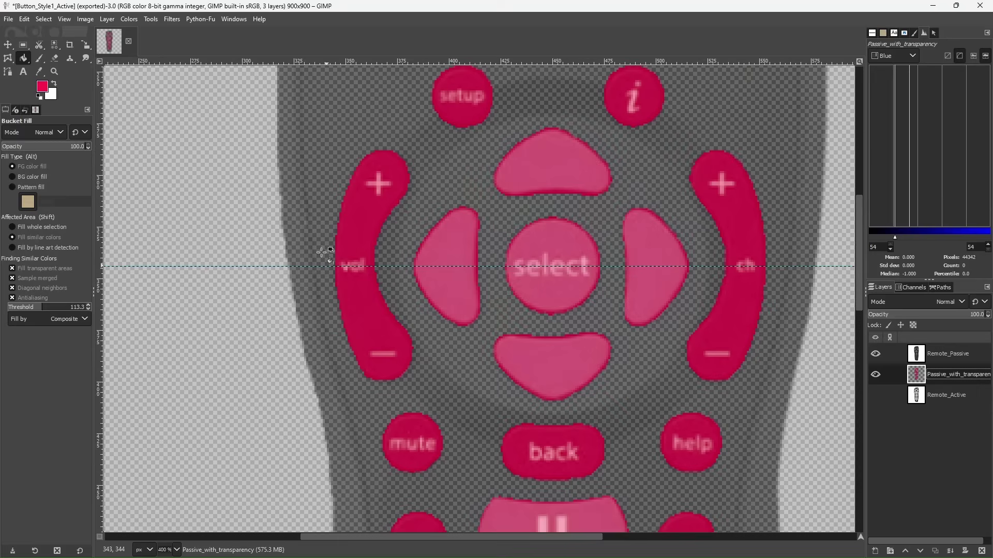
pyautogui.click(26, 46)
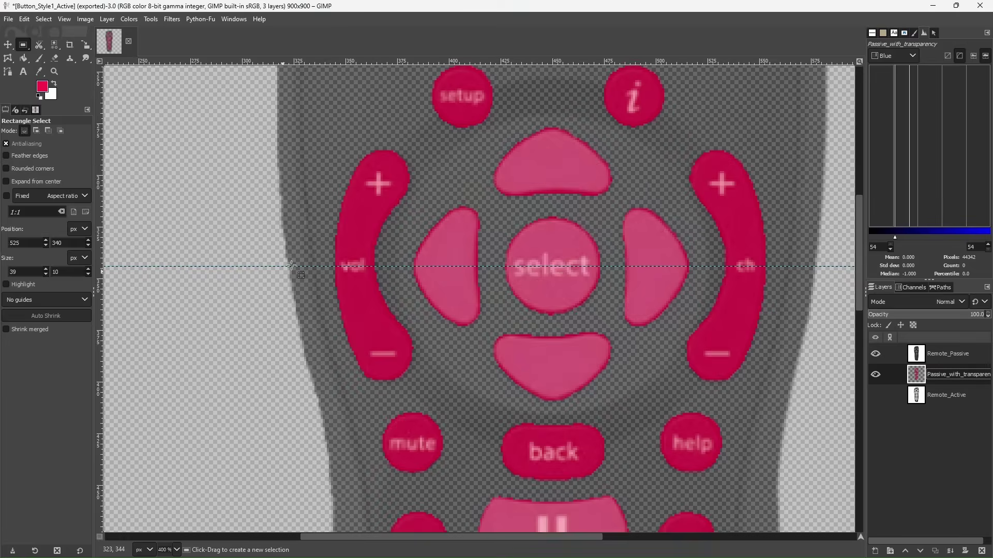
pyautogui.moveTo(322, 257); pyautogui.dragTo(381, 279)
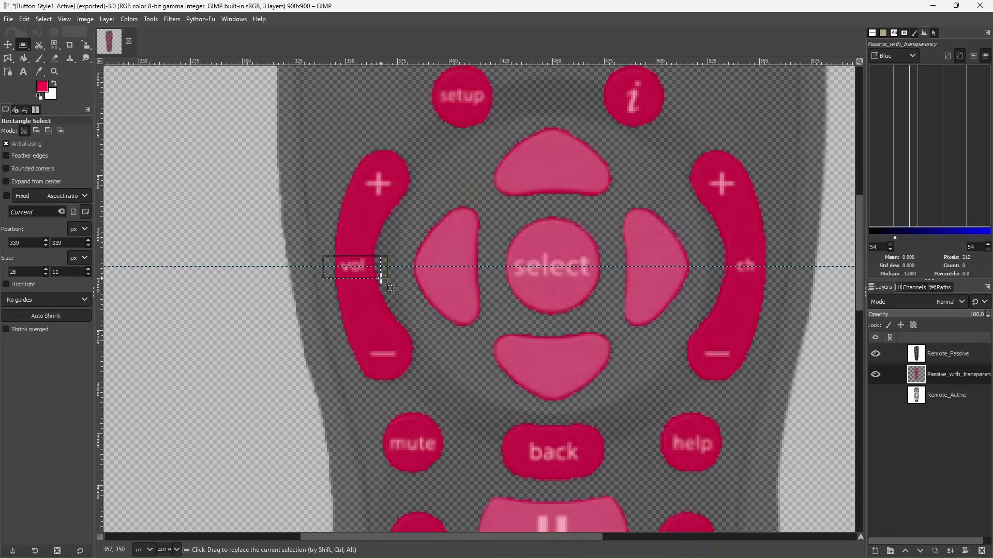
pyautogui.press('Delete')
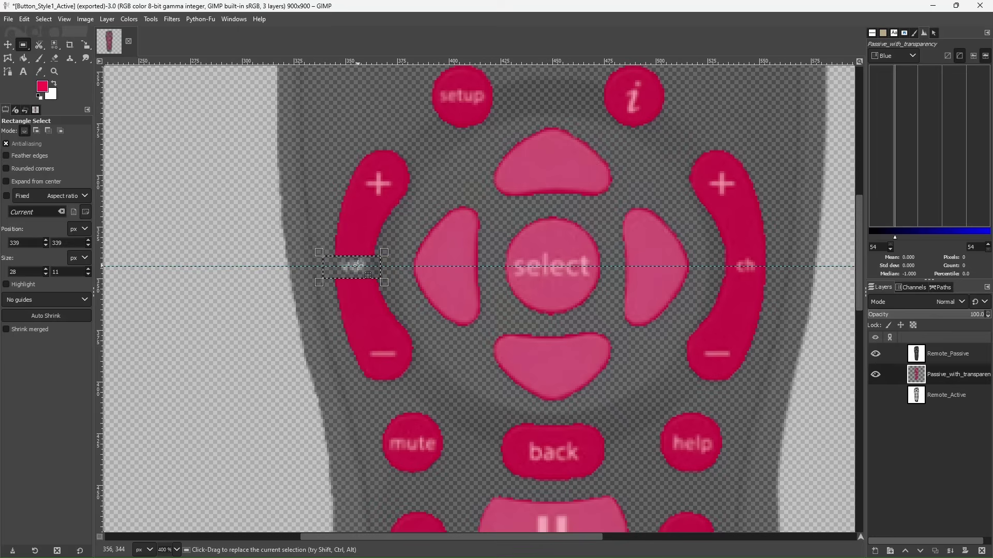
# - Move the rectangle selection onto the ch label and erase those pixels too
pyautogui.moveTo(358, 266); pyautogui.dragTo(749, 266)
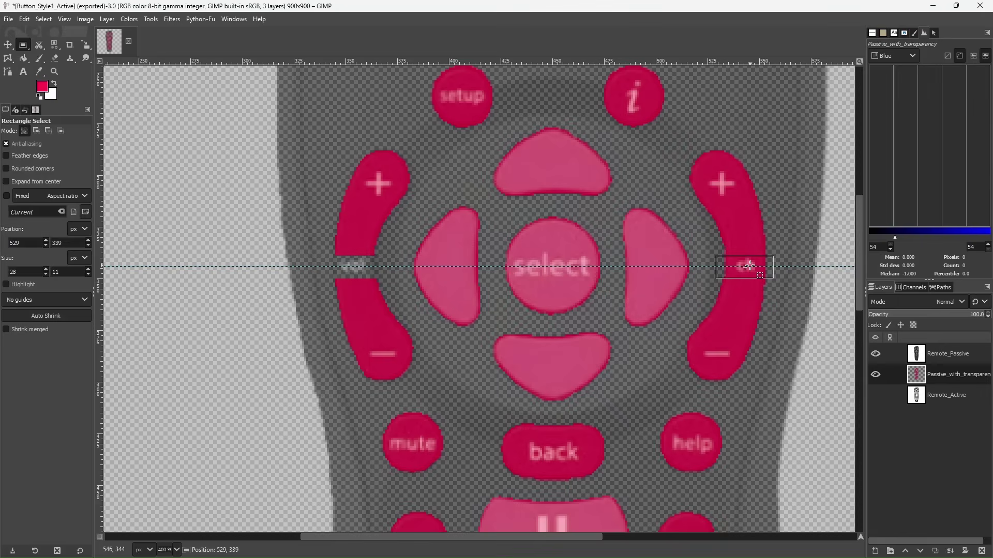
pyautogui.moveTo(750, 266); pyautogui.dragTo(750, 265)
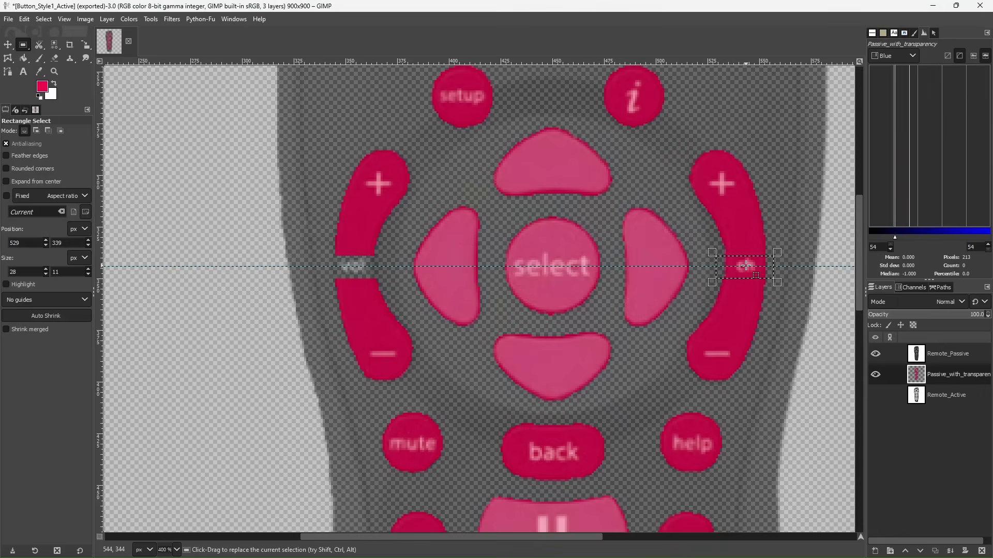
pyautogui.press('Delete')
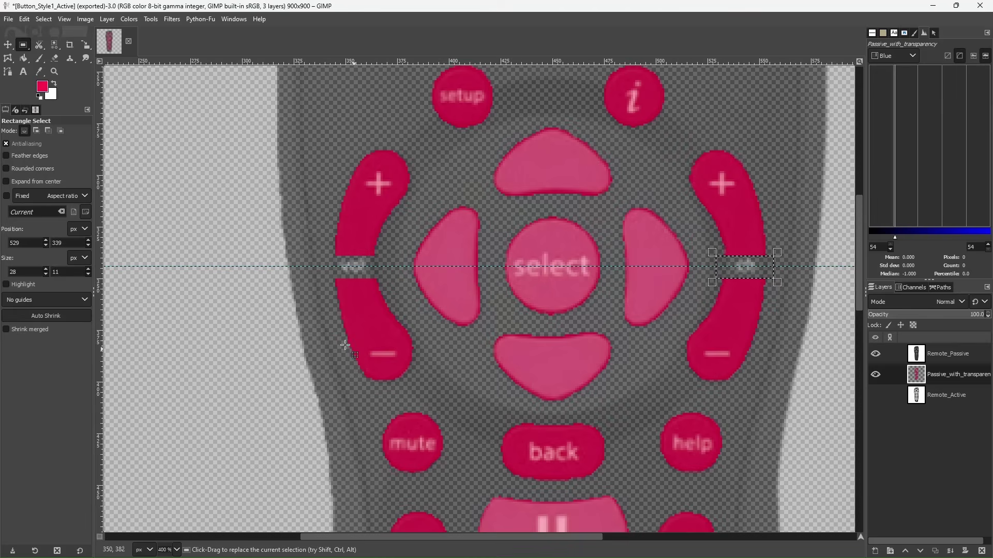
# - Set Remote_Passive's opacity to about 40% and clear the rectangle selection
pyautogui.click(931, 353)
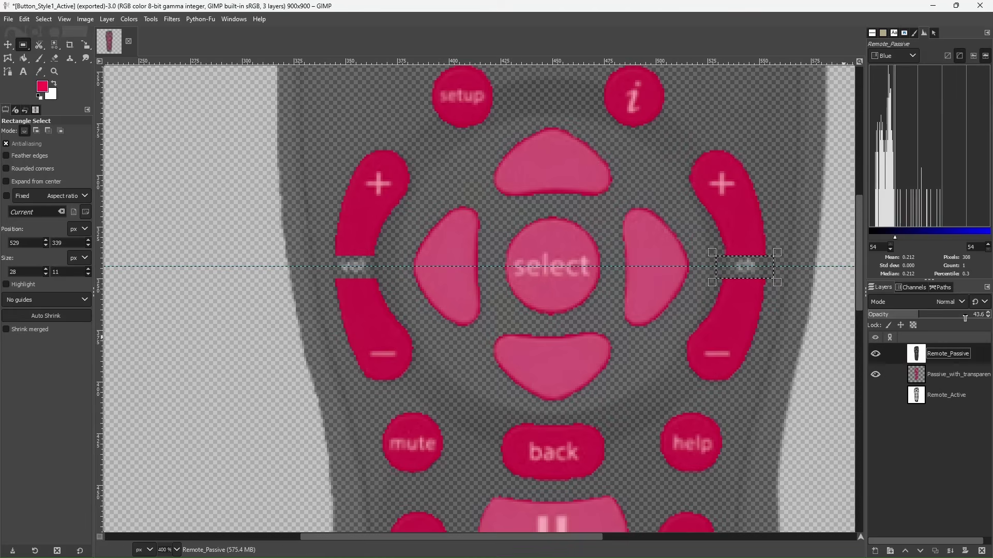
pyautogui.moveTo(964, 317); pyautogui.dragTo(990, 315)
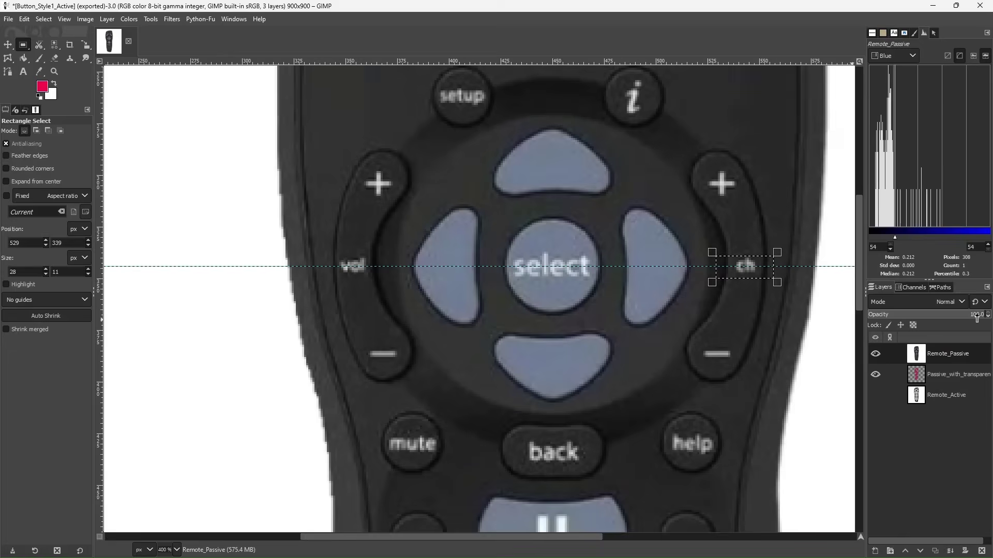
pyautogui.click(911, 316)
pyautogui.moveTo(911, 316); pyautogui.dragTo(906, 316)
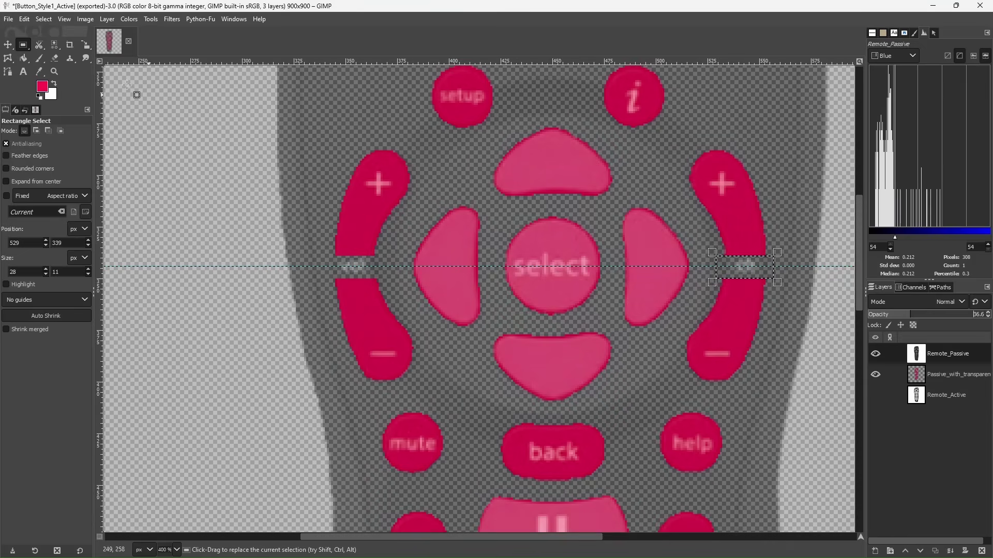
pyautogui.click(48, 22)
pyautogui.click(46, 44)
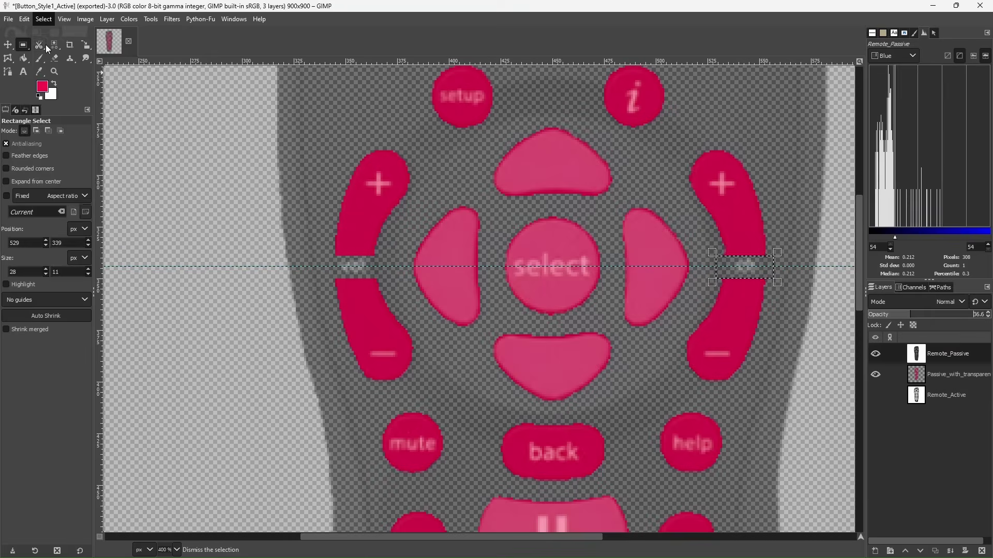
pyautogui.scroll(-5, 293, 330)
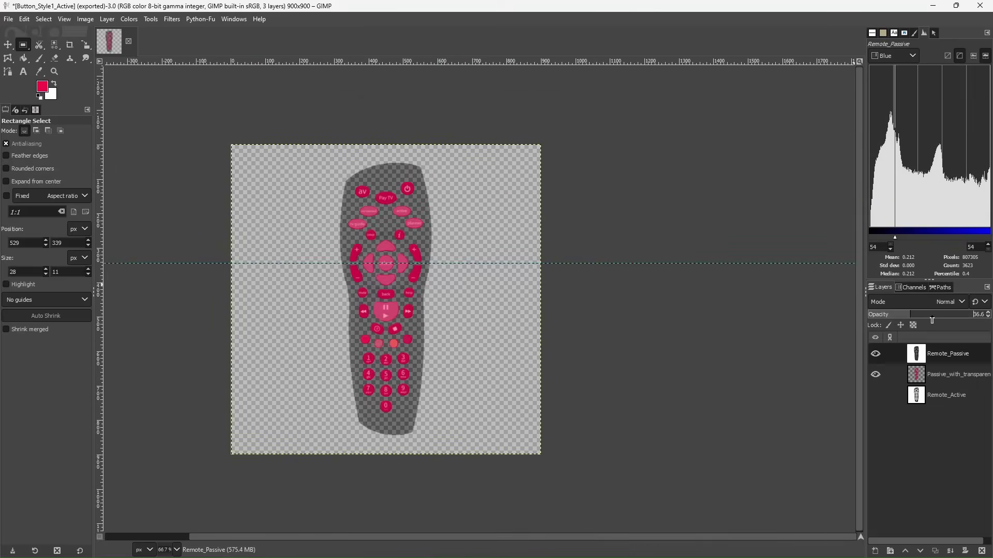
# - Restore Remote_Passive to 100% opacity, hide it, and drag the guide off the image
pyautogui.moveTo(932, 321); pyautogui.dragTo(989, 316)
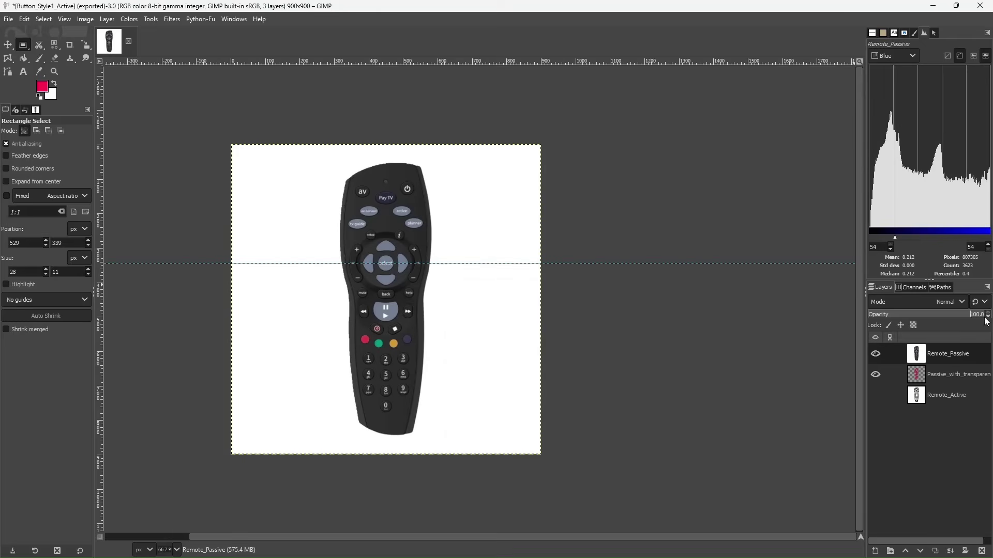
pyautogui.click(875, 354)
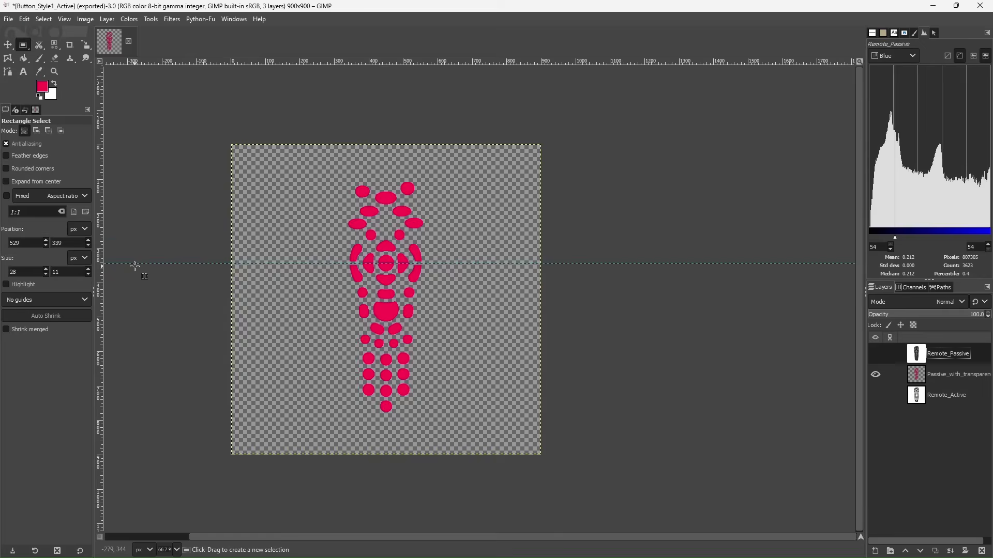
pyautogui.click(8, 45)
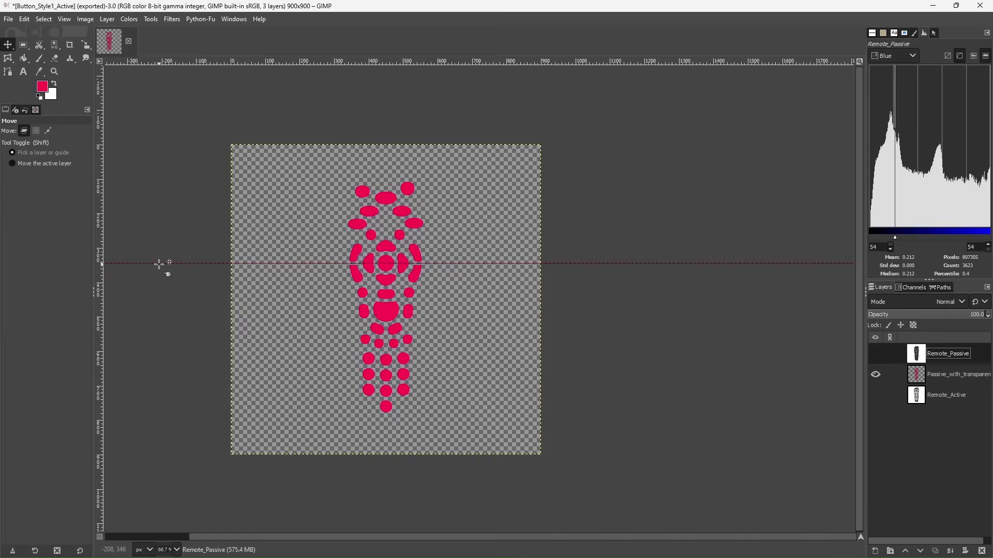
pyautogui.moveTo(162, 264); pyautogui.dragTo(221, 45)
pyautogui.click(8, 19)
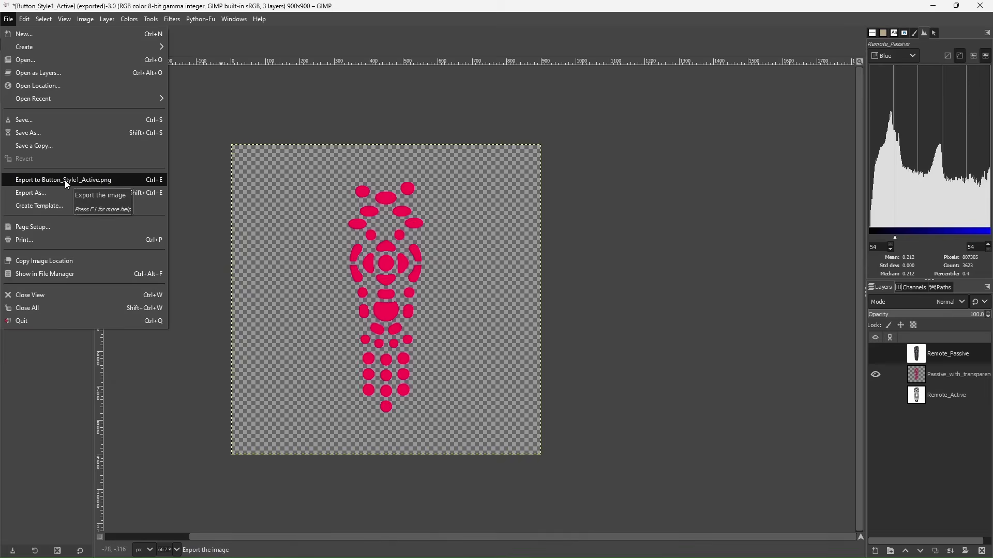
# - Export over the existing Button_Style1_Active.png, replacing it, with the default PNG options
pyautogui.click(42, 199)
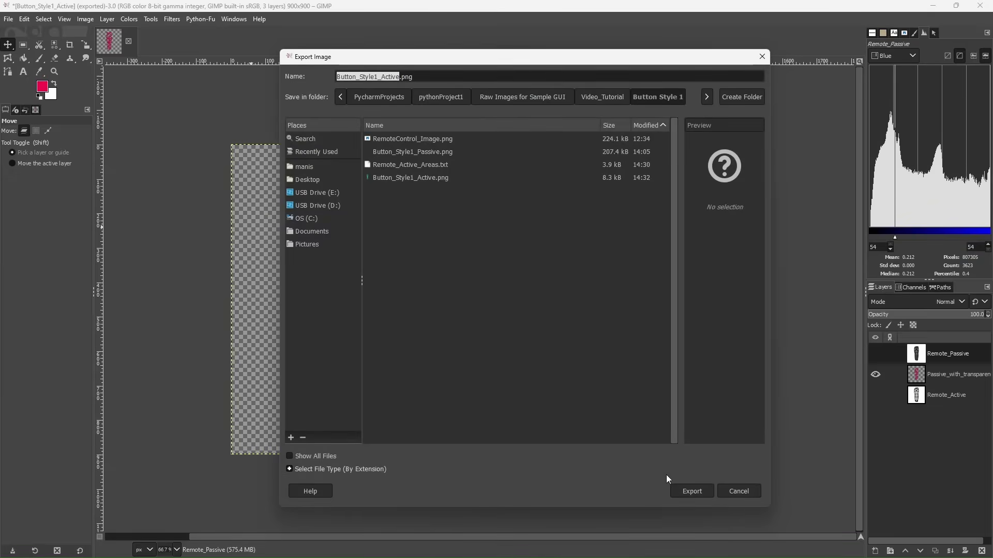
pyautogui.click(699, 490)
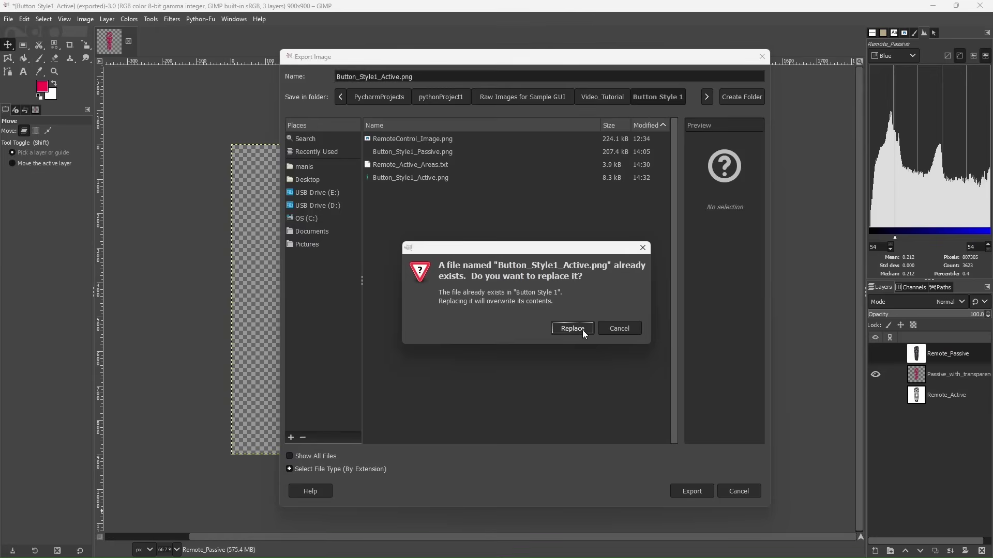
pyautogui.click(582, 330)
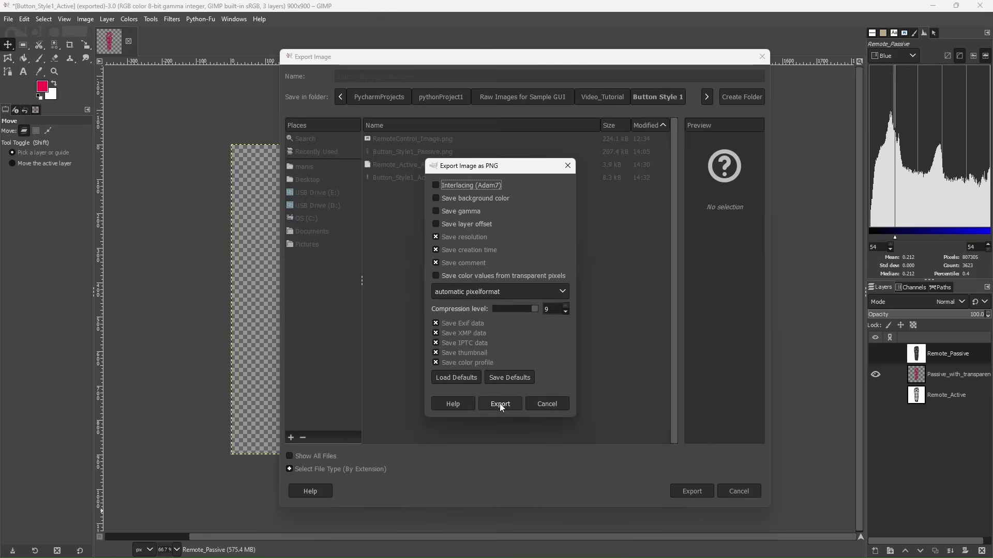
pyautogui.click(500, 404)
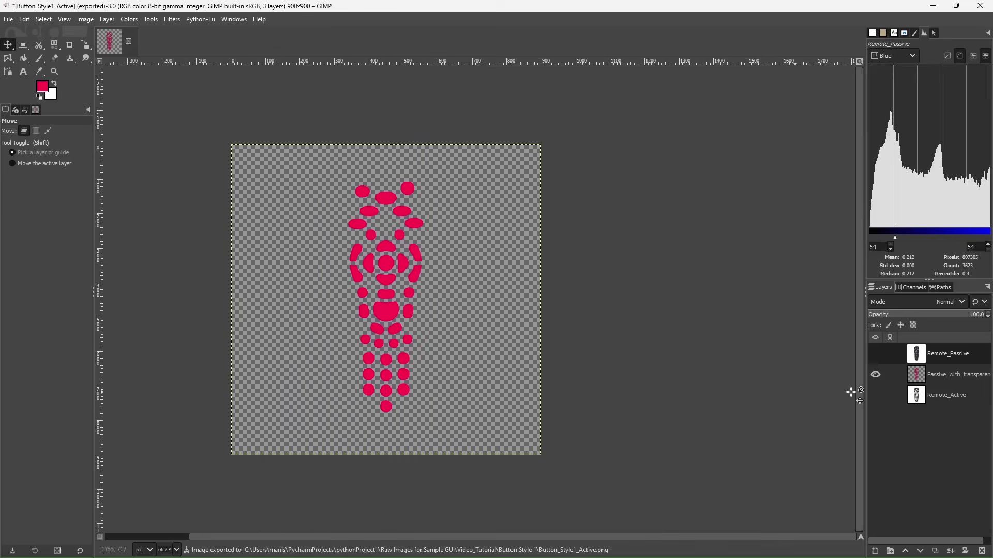
# - Rename the Passive_with_transparency layer to Remote_Active_Areas and centre the Open Active file dialog
pyautogui.click(950, 376)
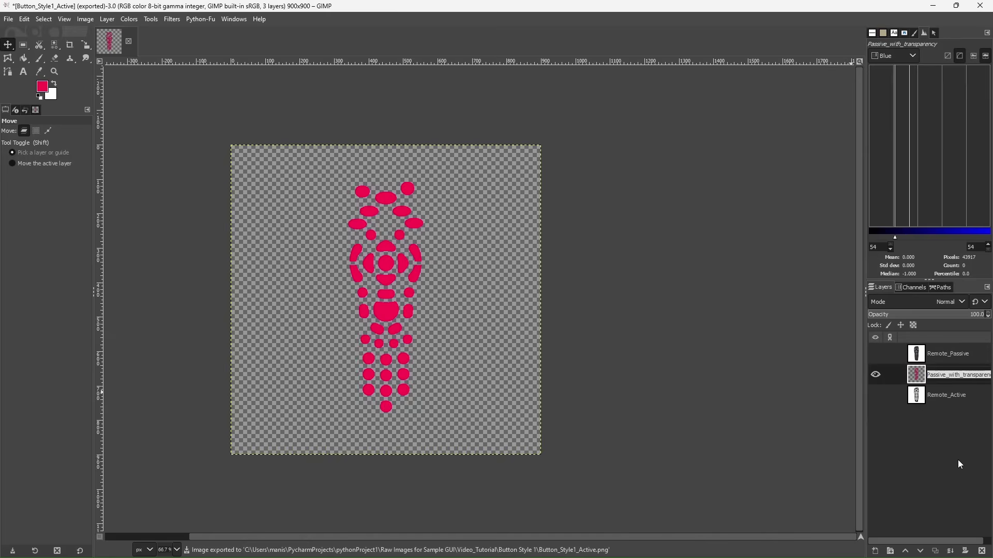
pyautogui.write('Remote_')
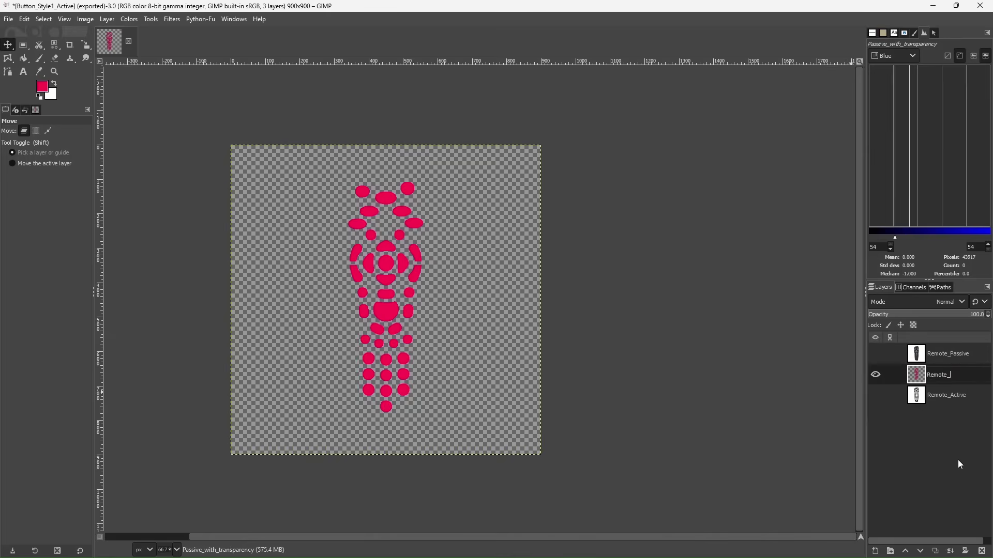
pyautogui.write('Active_Areas')
pyautogui.press('Return')
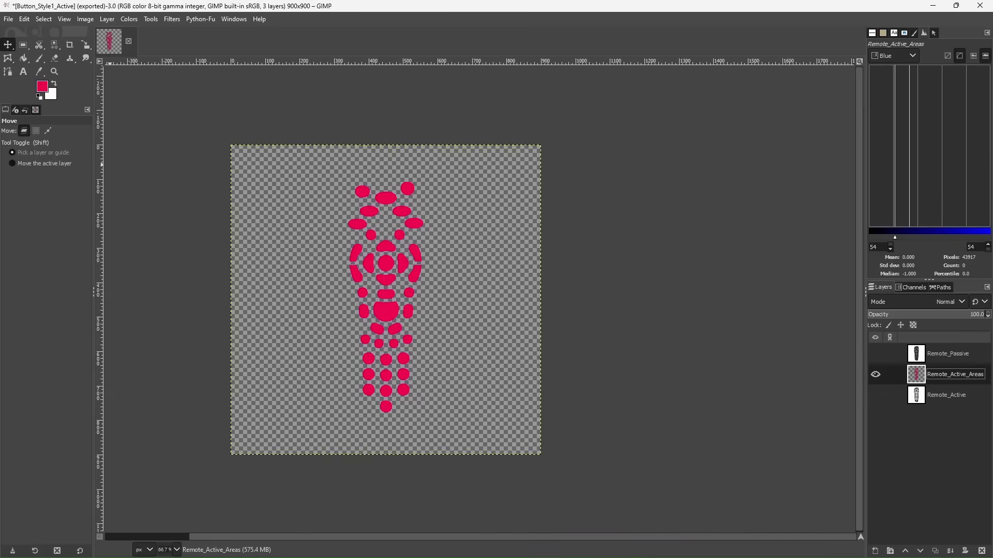
pyautogui.hscroll(-3, 479, 300)
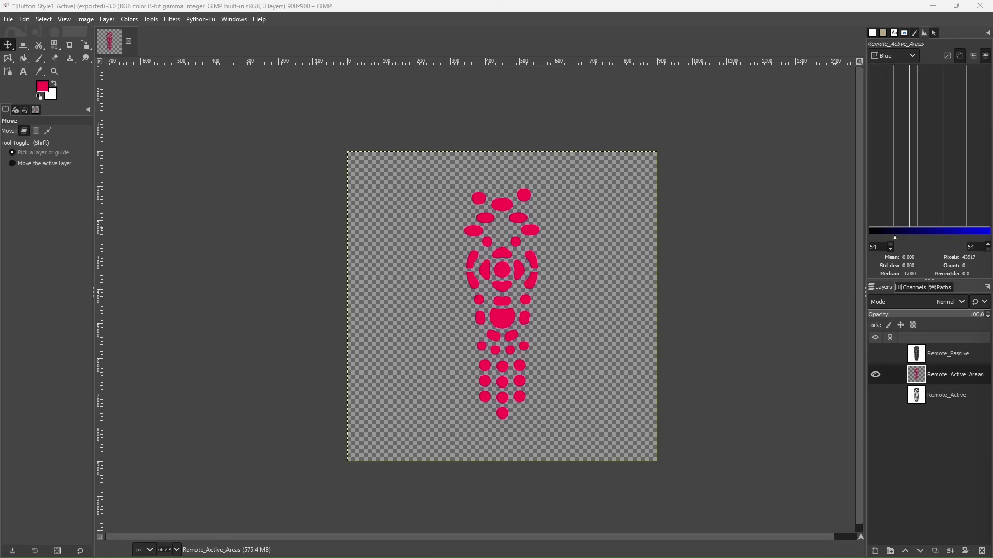
pyautogui.moveTo(908, 98); pyautogui.dragTo(558, 119)
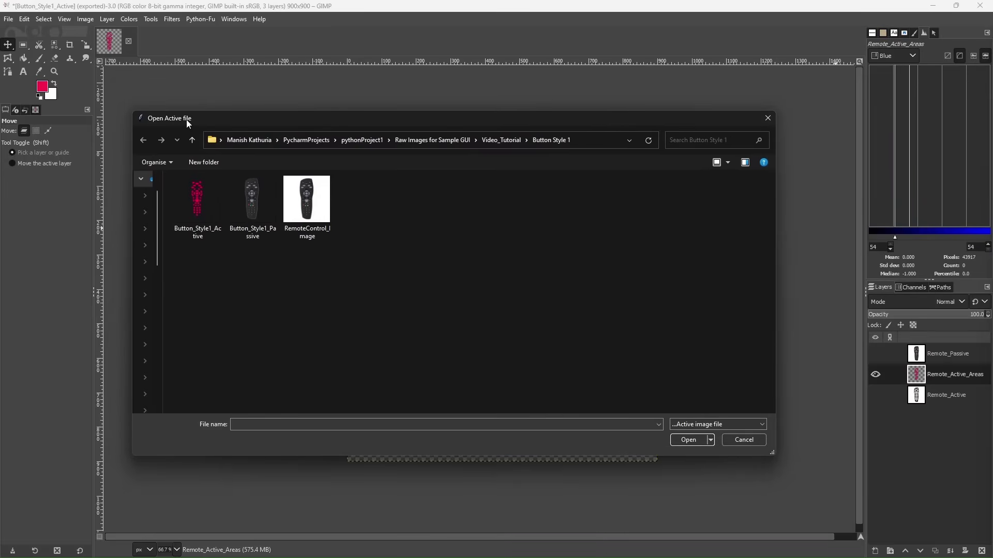
# - Open Button_Style1_Active as the active image and Button_Style1_Passive as the passive image
pyautogui.click(196, 219)
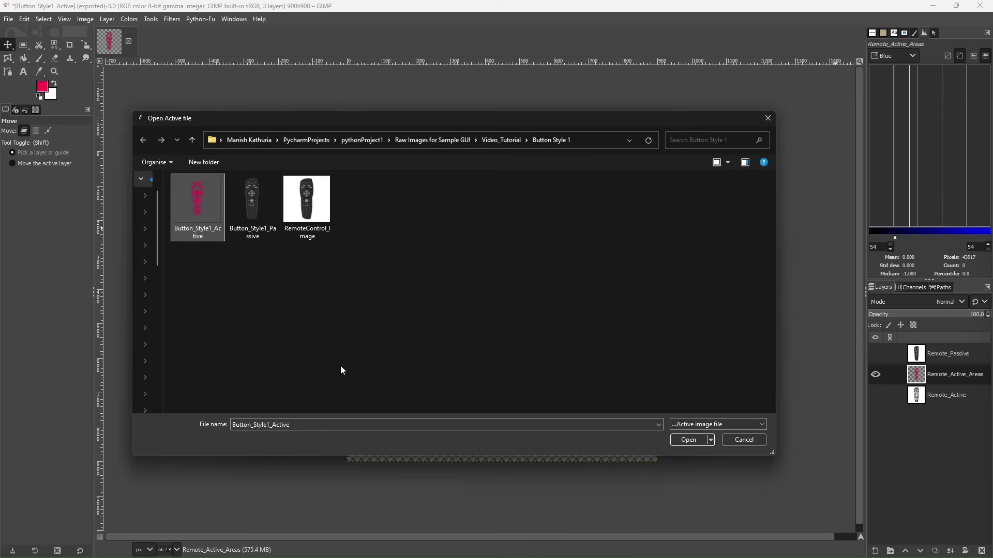
pyautogui.click(683, 441)
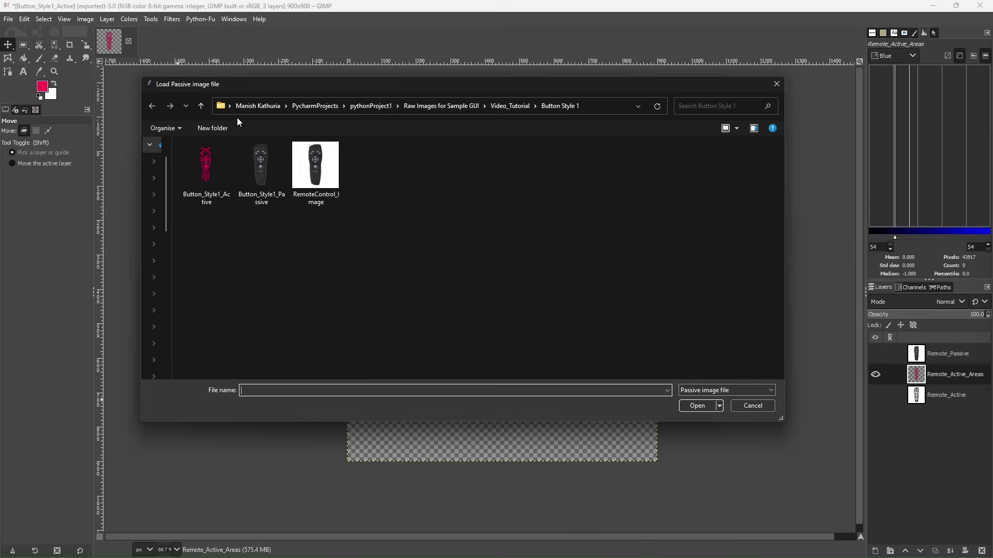
pyautogui.click(258, 186)
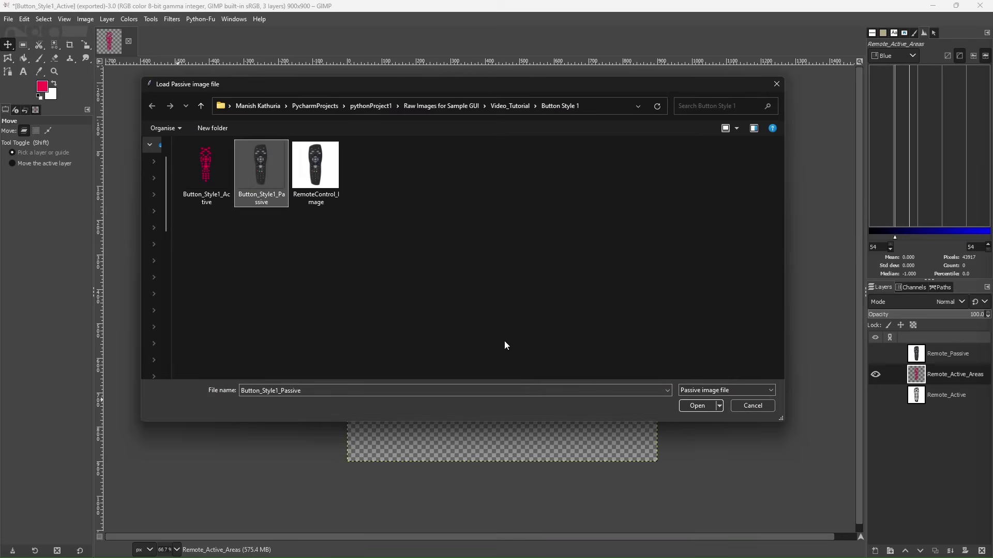
pyautogui.click(697, 406)
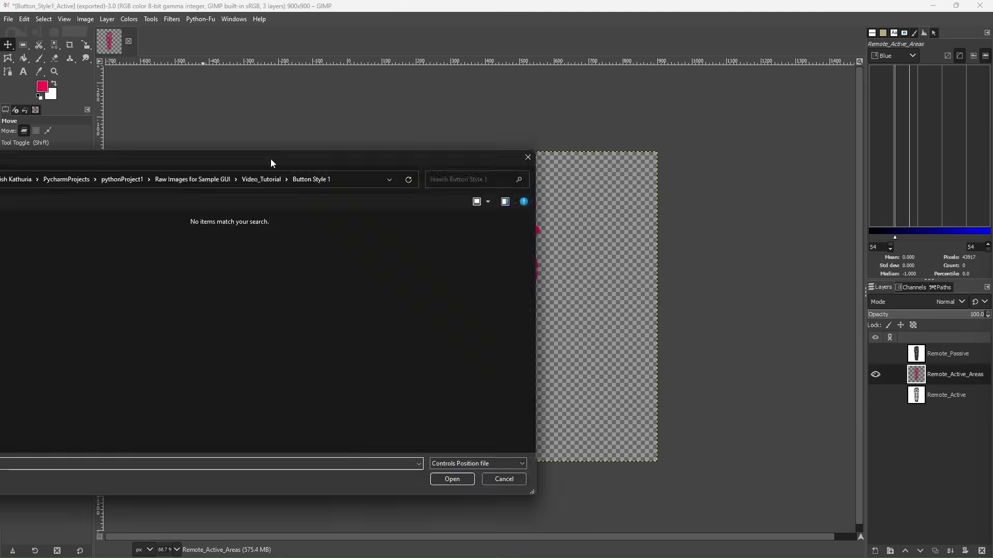
# - Create a new text file named 'Remote button positions' in the Button Style 1 folder
pyautogui.moveTo(271, 159); pyautogui.dragTo(563, 128)
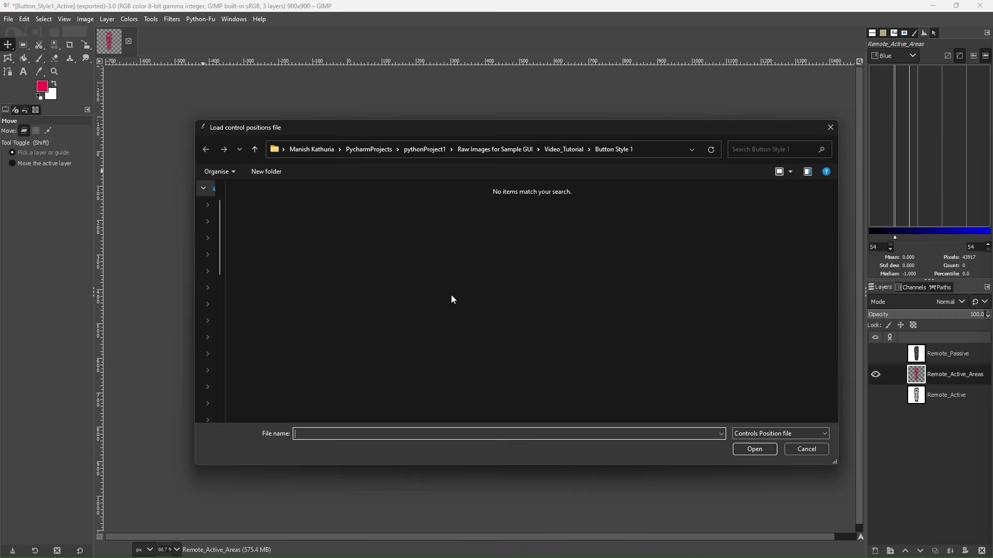
pyautogui.rightClick(469, 259)
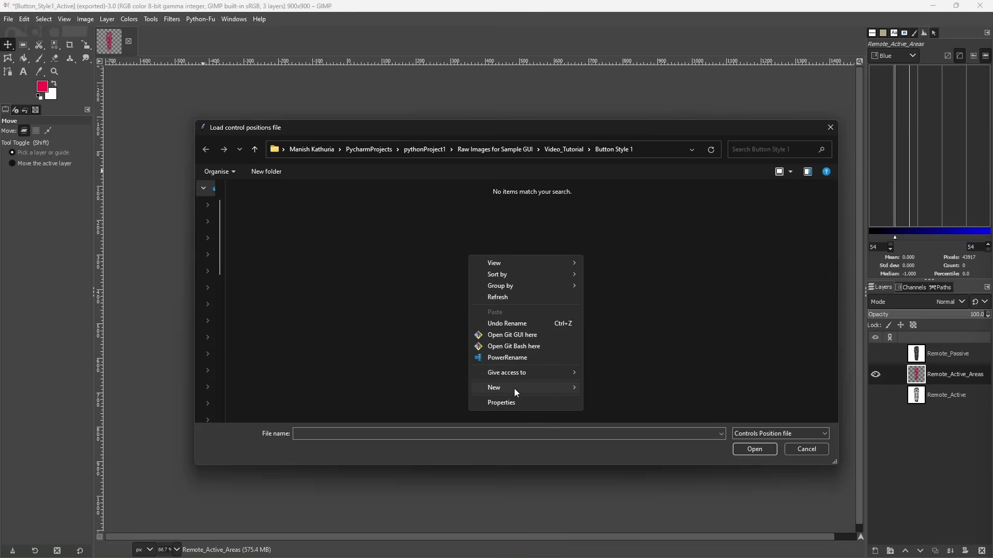
pyautogui.moveTo(514, 388)
pyautogui.click(619, 483)
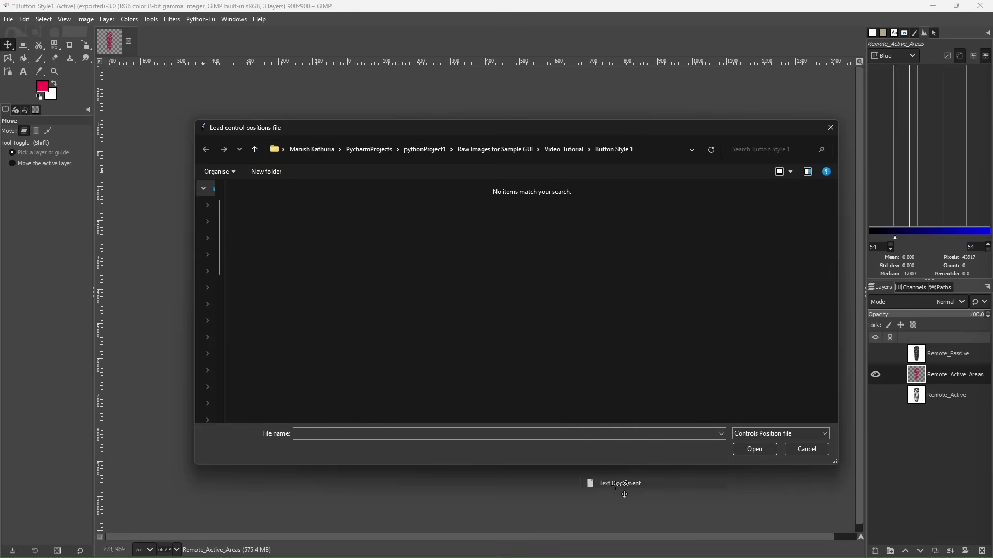
pyautogui.write('Remote')
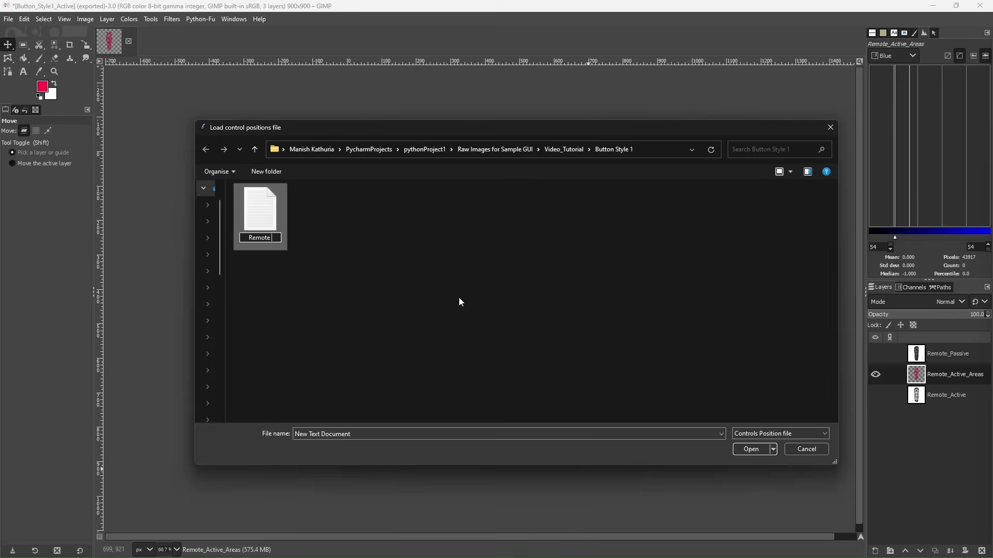
pyautogui.write(' button posi')
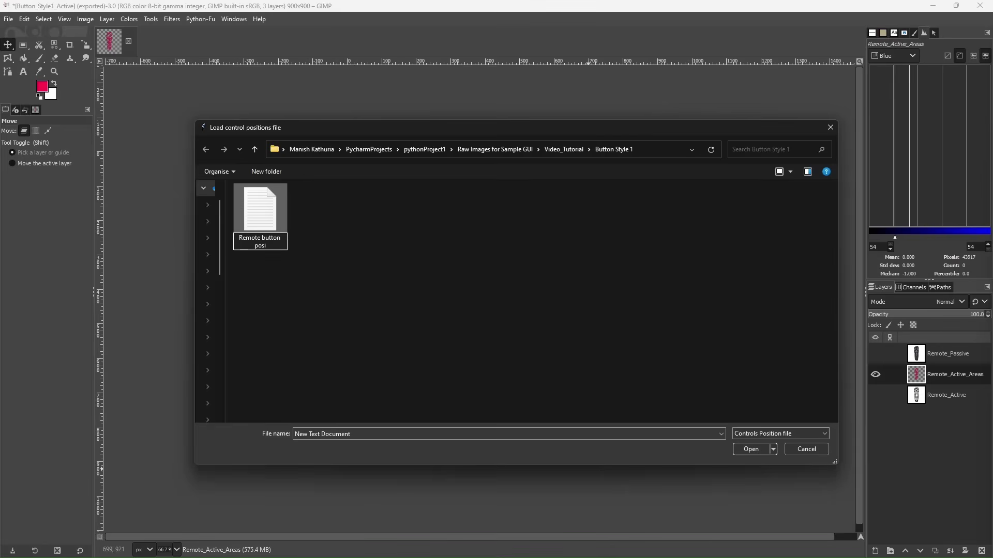
pyautogui.write('tions')
pyautogui.press('Return')
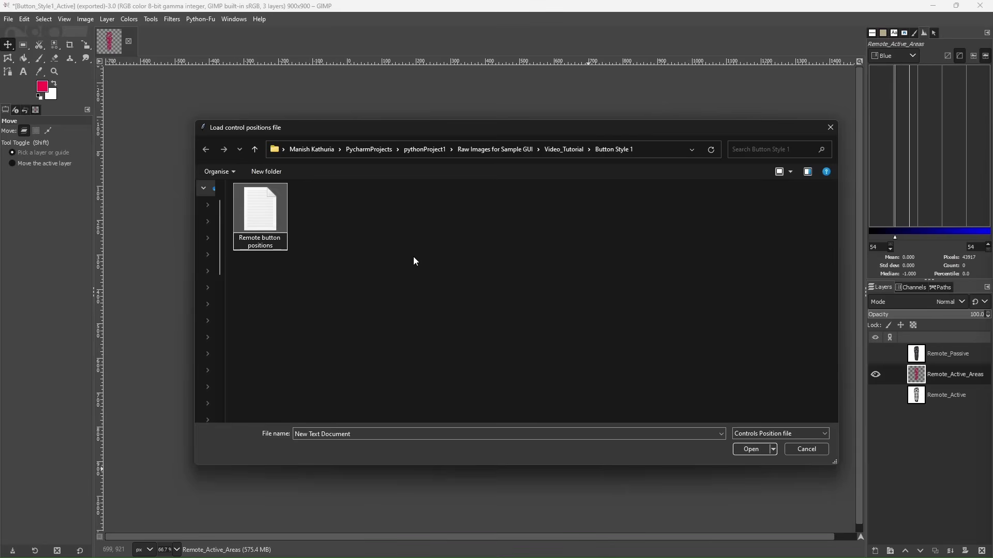
# - Select Remote button positions and open it as the control positions file
pyautogui.click(414, 257)
pyautogui.click(265, 216)
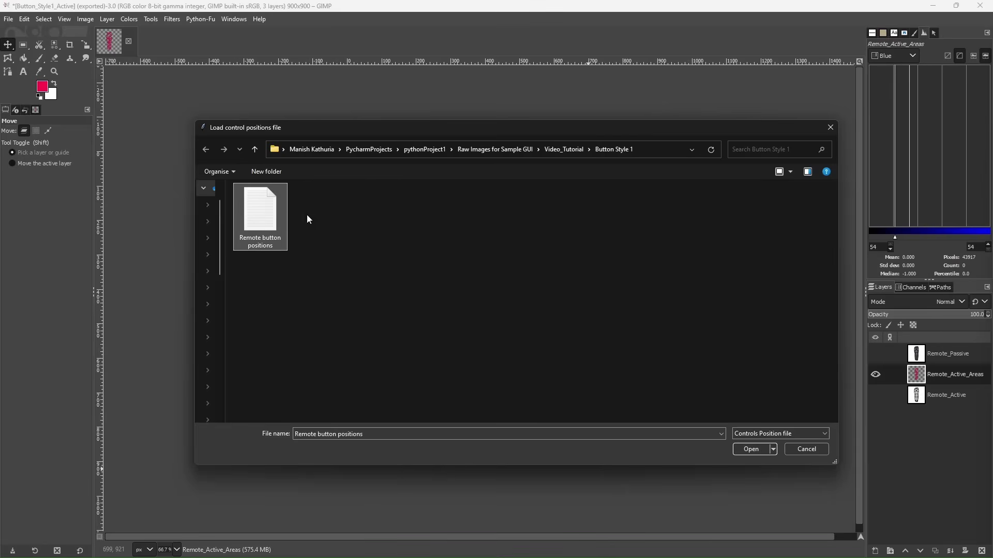
pyautogui.click(743, 449)
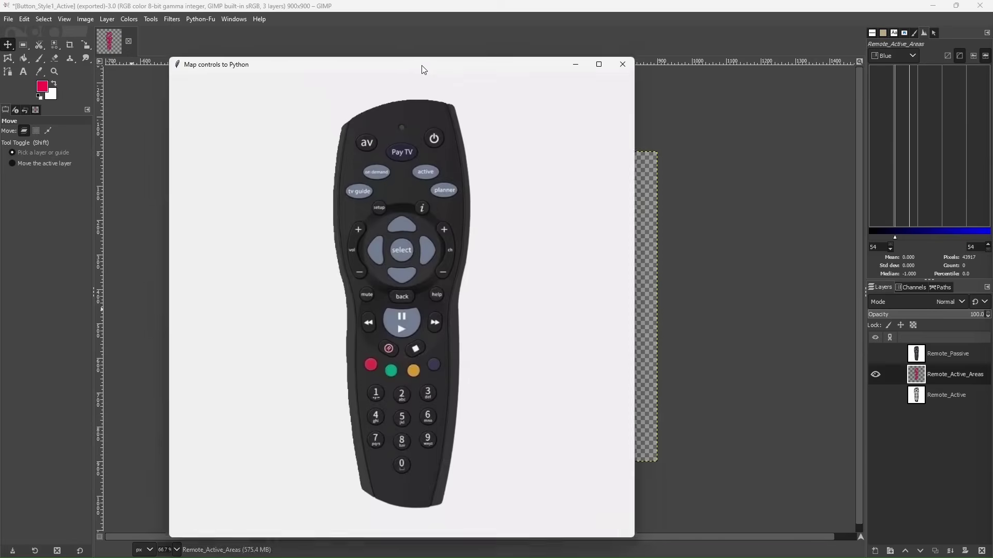
# - Move the mapping window aside, test clicks on the remote, and toggle the active-area view
pyautogui.moveTo(420, 69); pyautogui.dragTo(527, 50)
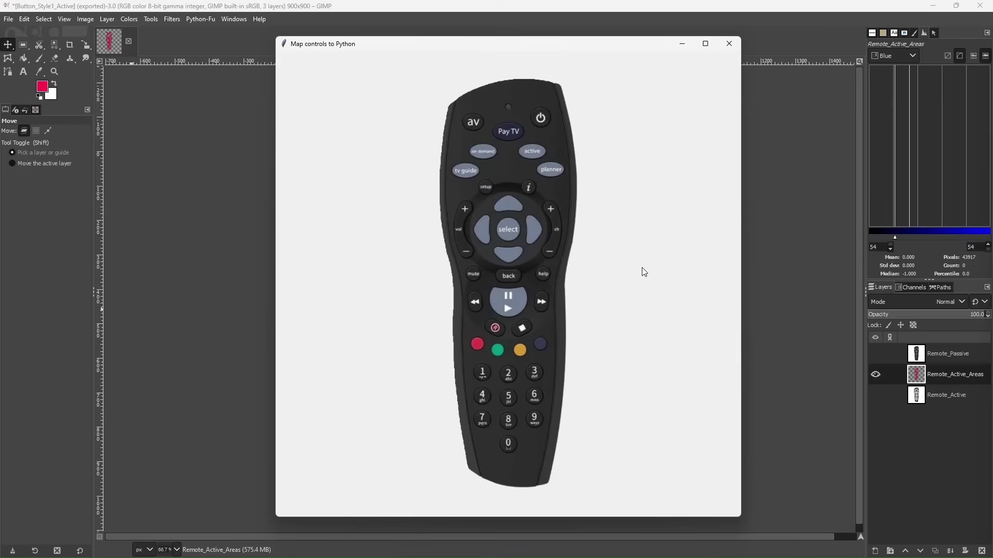
pyautogui.click(473, 123)
pyautogui.click(660, 193)
pyautogui.click(661, 194)
# - Label the Pay TV area 'paytv' and the power area 'power', then select the on demand area
pyautogui.click(473, 123)
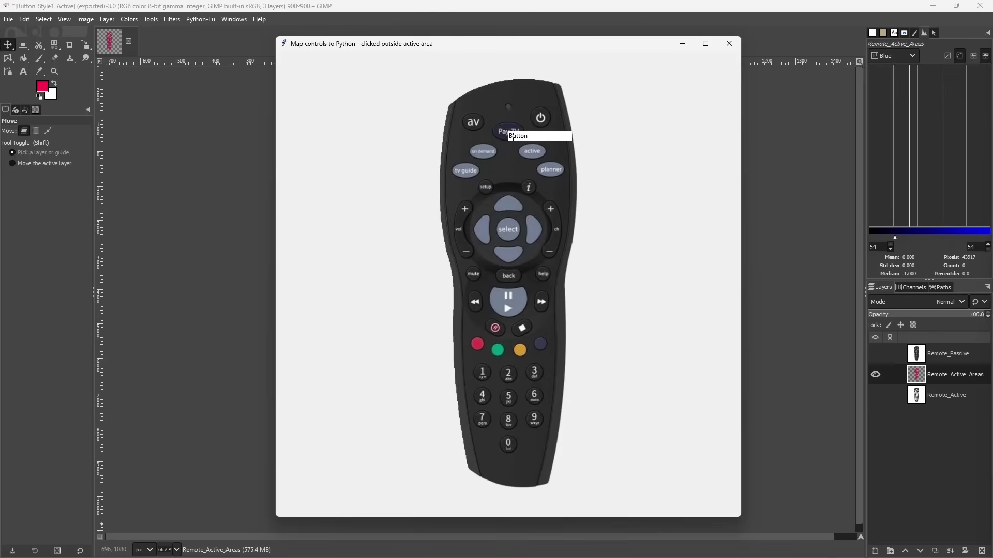
pyautogui.write('paytv')
pyautogui.press('Return')
pyautogui.click(540, 119)
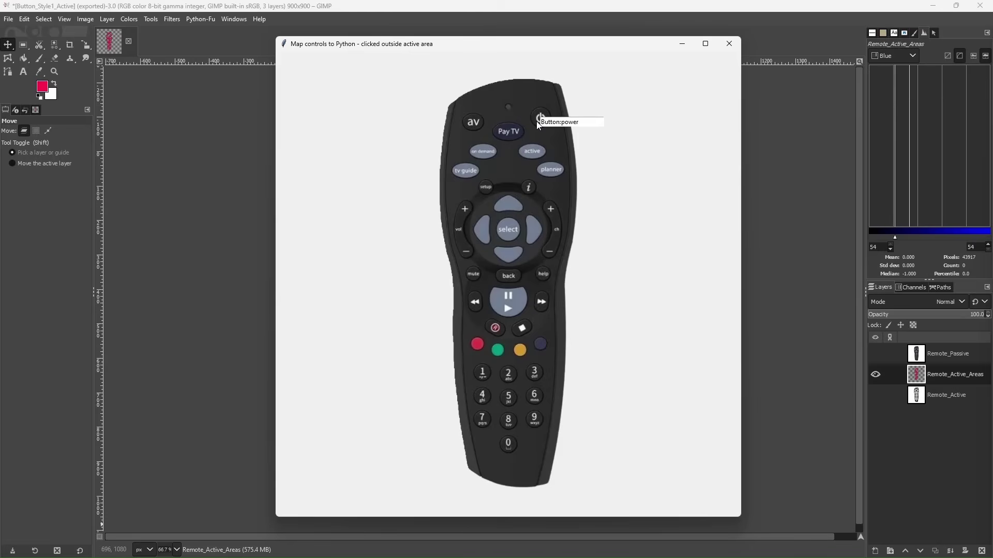
pyautogui.press('Return')
pyautogui.click(491, 155)
# - Switch to the active-area map and read the item numbers of the top-left and top-right areas
pyautogui.click(612, 313)
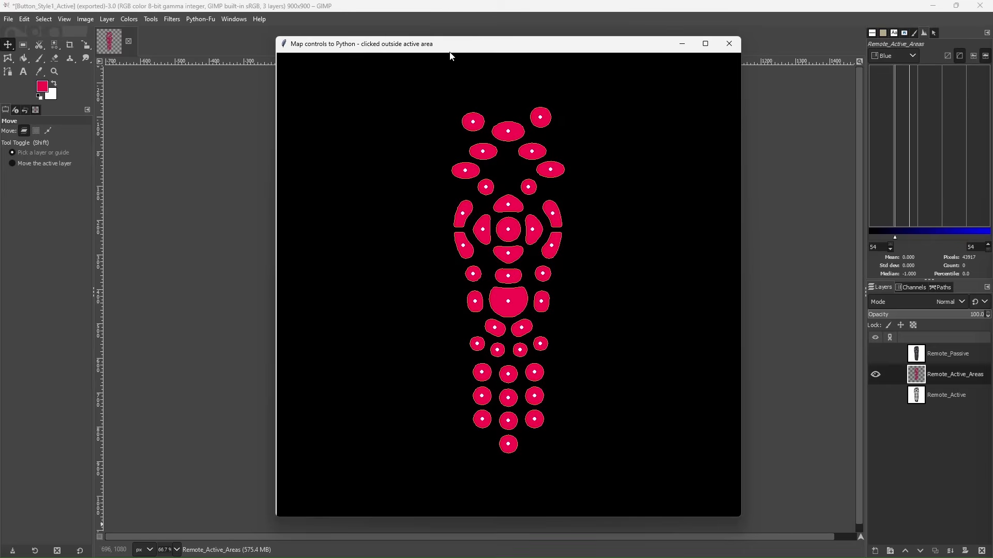
pyautogui.click(468, 123)
pyautogui.click(495, 93)
pyautogui.moveTo(515, 139)
pyautogui.rightClick(538, 117)
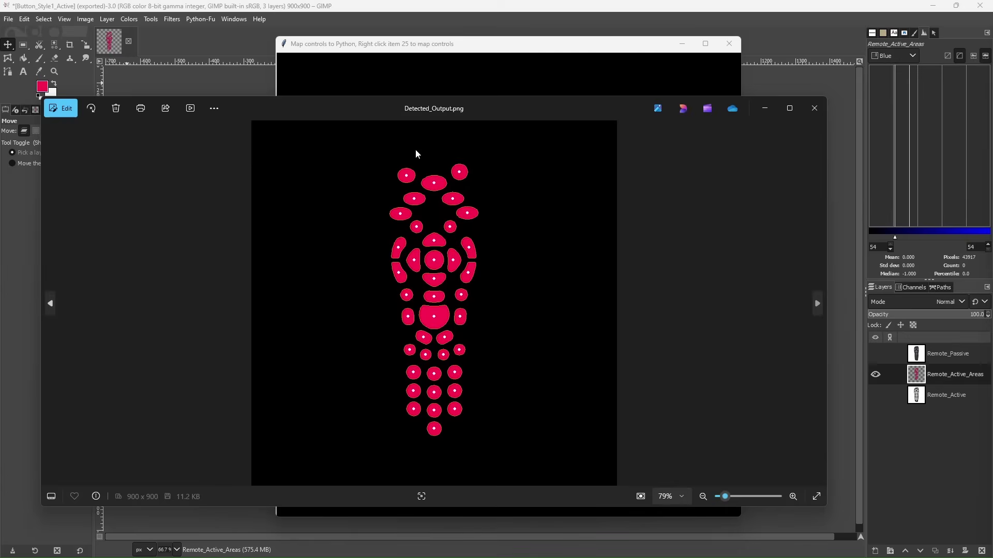
# - Zoom in on the detected button outlines in Detected_Output.png
pyautogui.moveTo(520, 108); pyautogui.dragTo(575, 113)
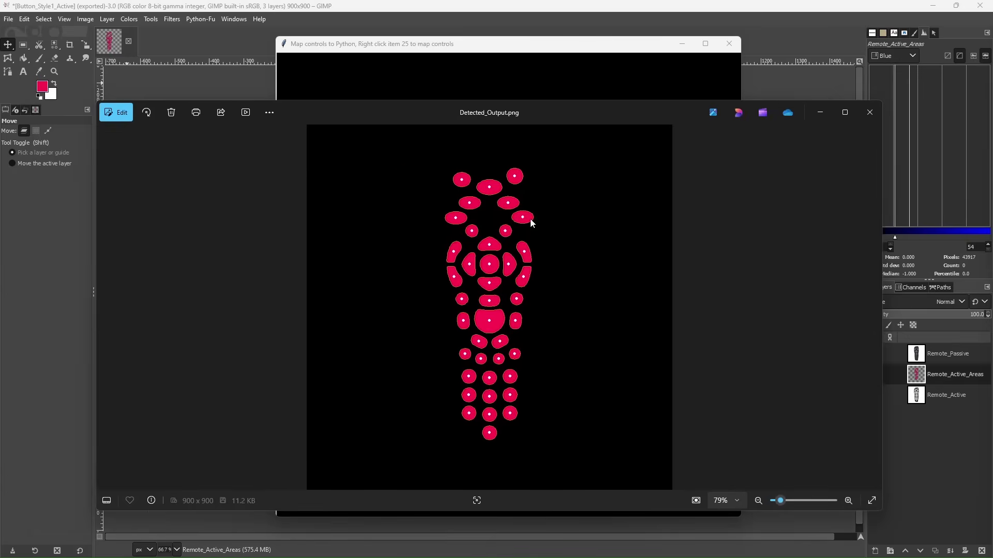
pyautogui.scroll(2, 499, 174)
pyautogui.scroll(8, 498, 177)
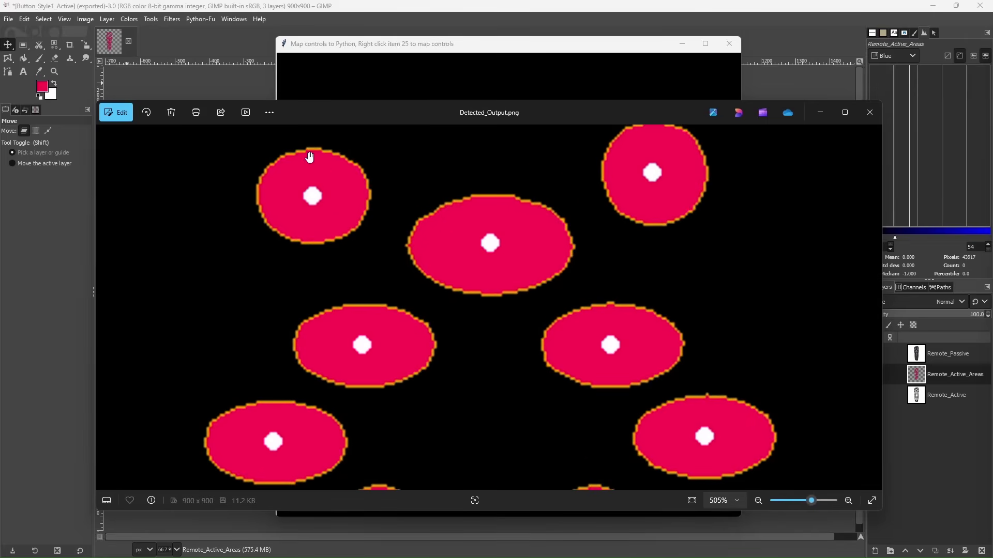
pyautogui.scroll(3, 320, 154)
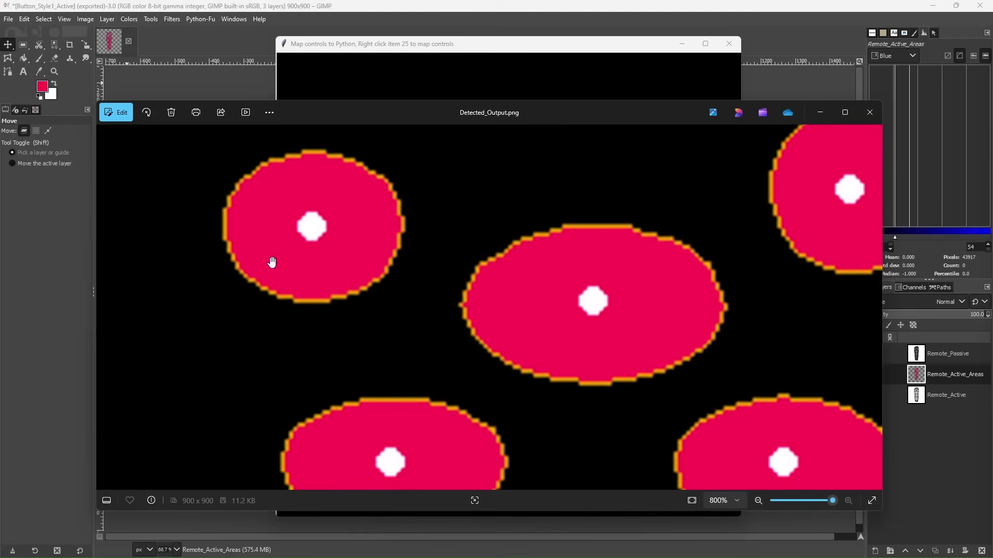
pyautogui.scroll(-3, 259, 197)
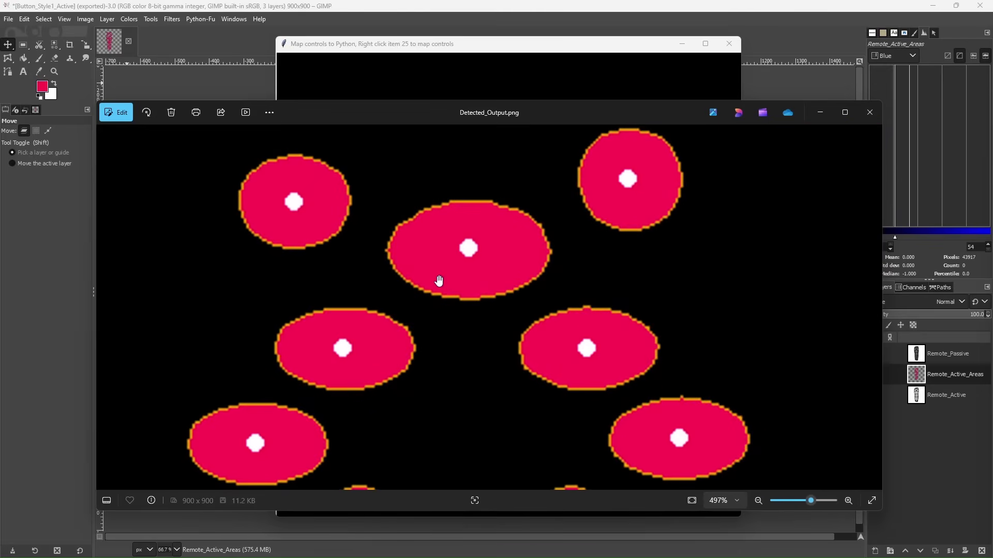
# - Move the viewer aside and test a click outside the active areas in the mapping window
pyautogui.moveTo(565, 117); pyautogui.dragTo(0, 55)
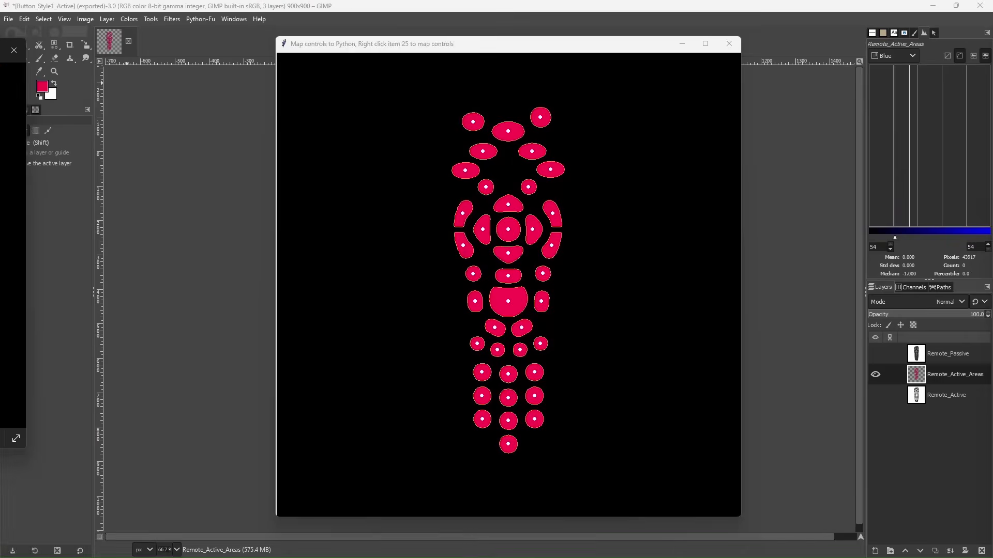
pyautogui.click(13, 50)
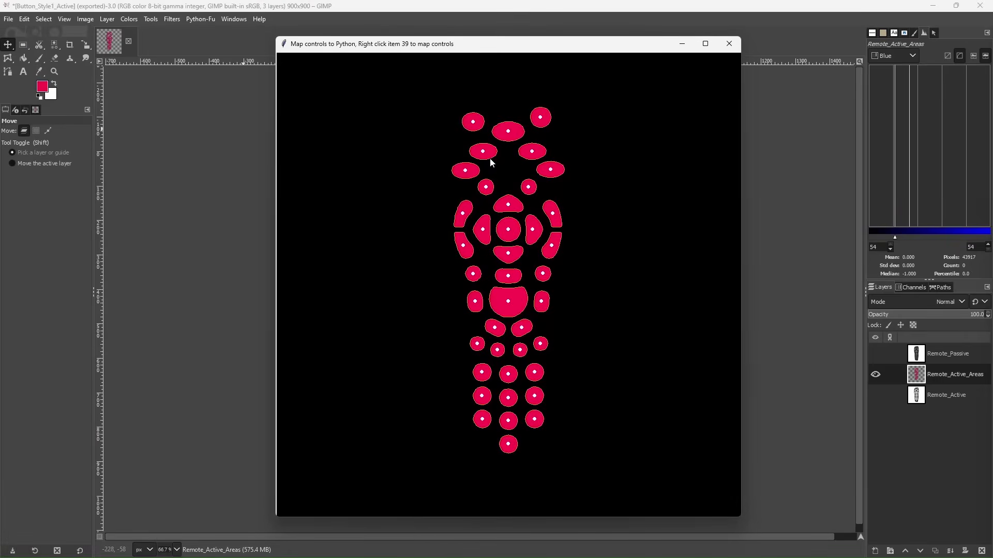
pyautogui.click(499, 97)
pyautogui.moveTo(510, 129)
# - Recheck the outlines in the viewer, close it, and shift the mapping window left
pyautogui.moveTo(0, 73); pyautogui.dragTo(519, 58)
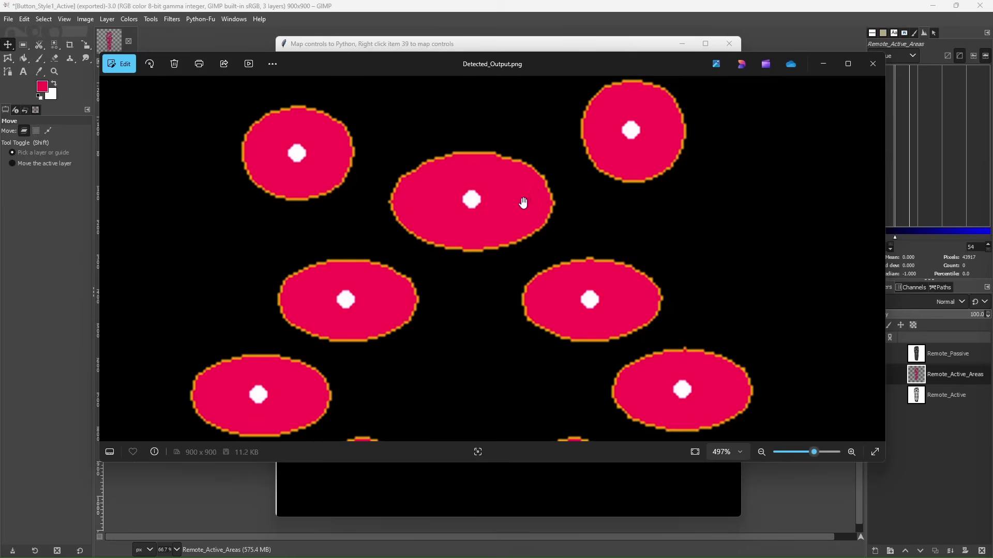
pyautogui.moveTo(613, 69); pyautogui.dragTo(567, 101)
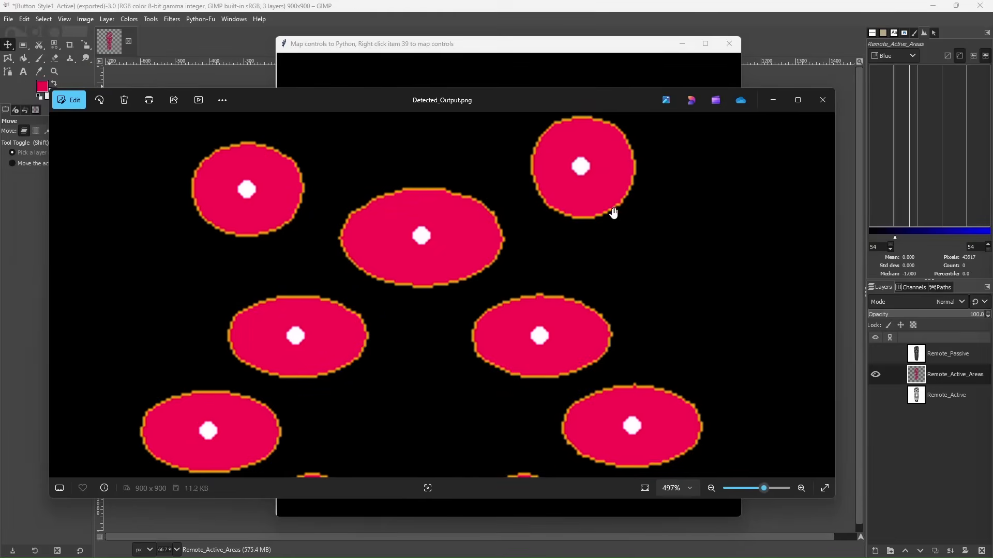
pyautogui.scroll(2, 635, 267)
pyautogui.scroll(2, 635, 267)
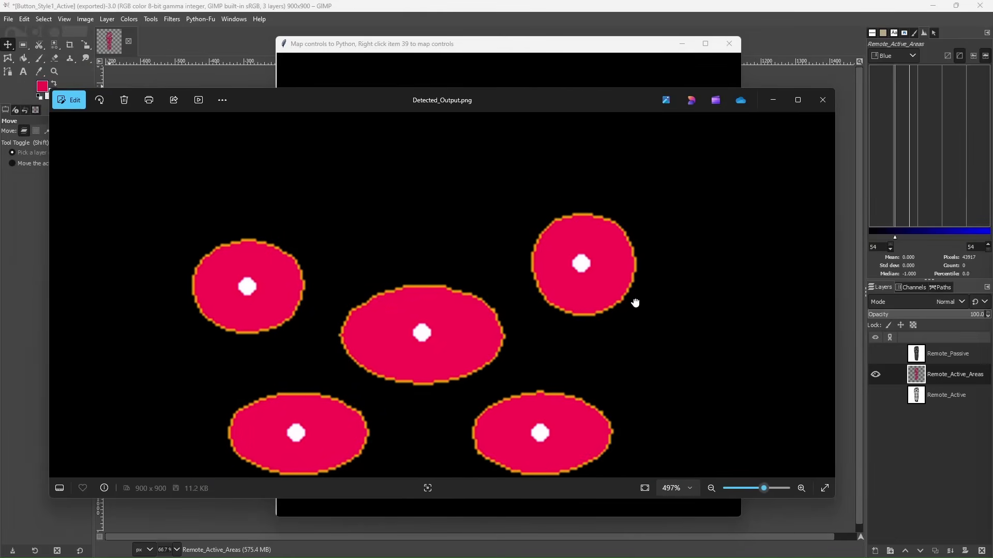
pyautogui.click(832, 102)
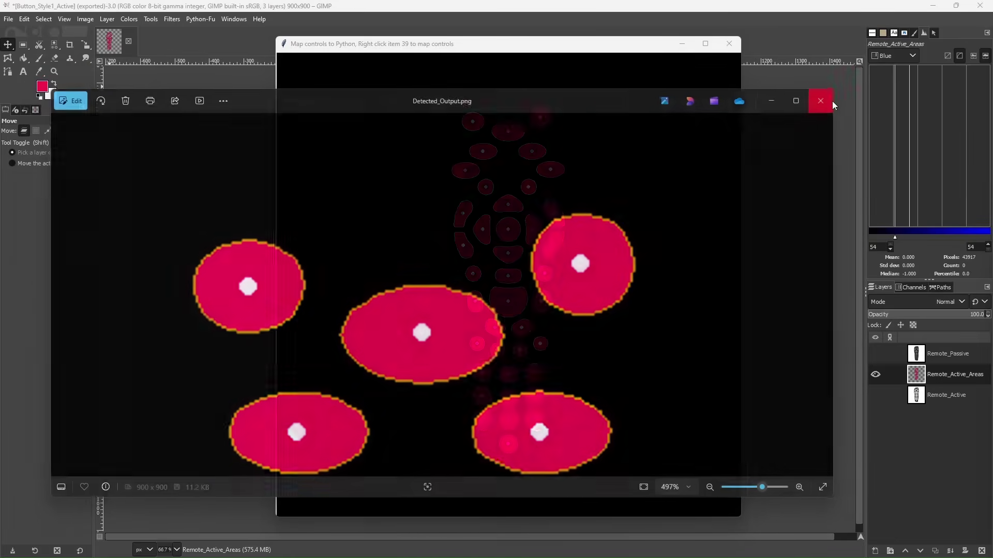
pyautogui.moveTo(628, 48); pyautogui.dragTo(556, 45)
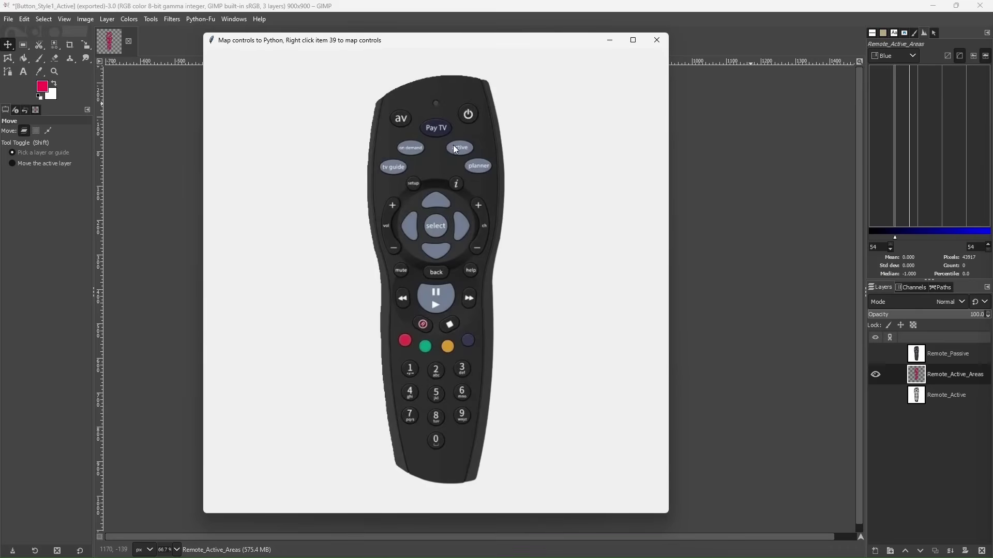
# - Give the active button region the name 'active' in the mapping tool
pyautogui.rightClick(456, 149)
pyautogui.write('active')
pyautogui.press('Return')
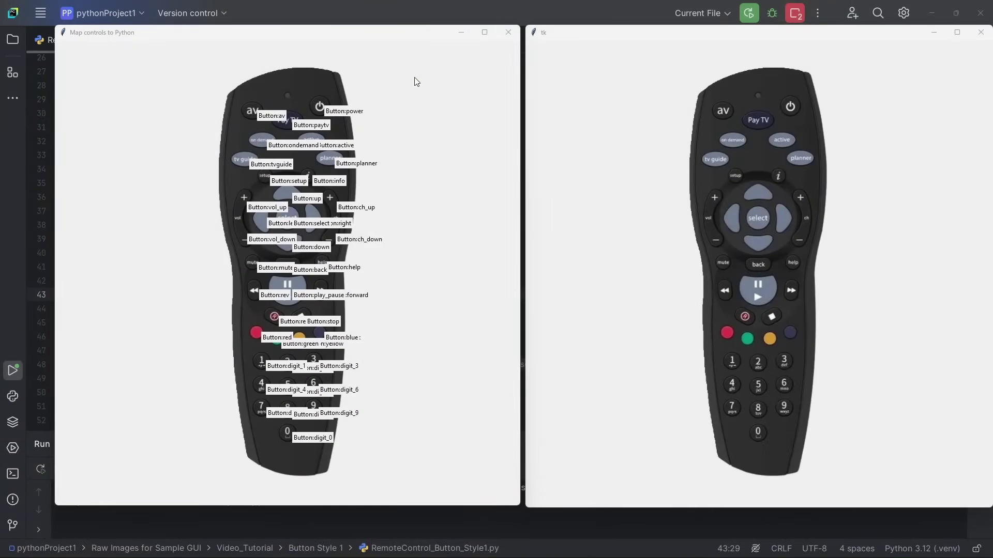
# - Close the mapping tool and print paytv, play/pause, fast-forward and rewind from the remote
pyautogui.click(508, 33)
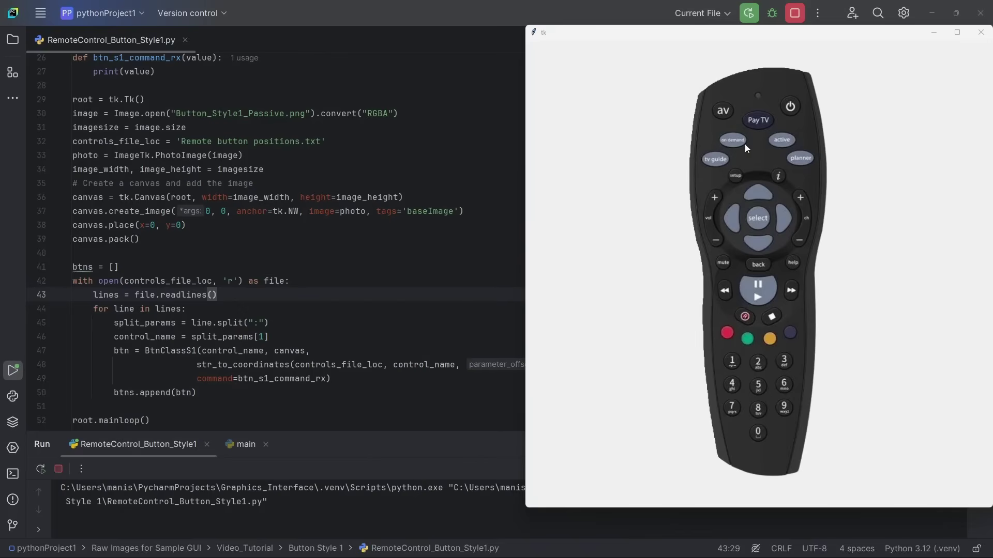
pyautogui.click(758, 123)
pyautogui.click(770, 292)
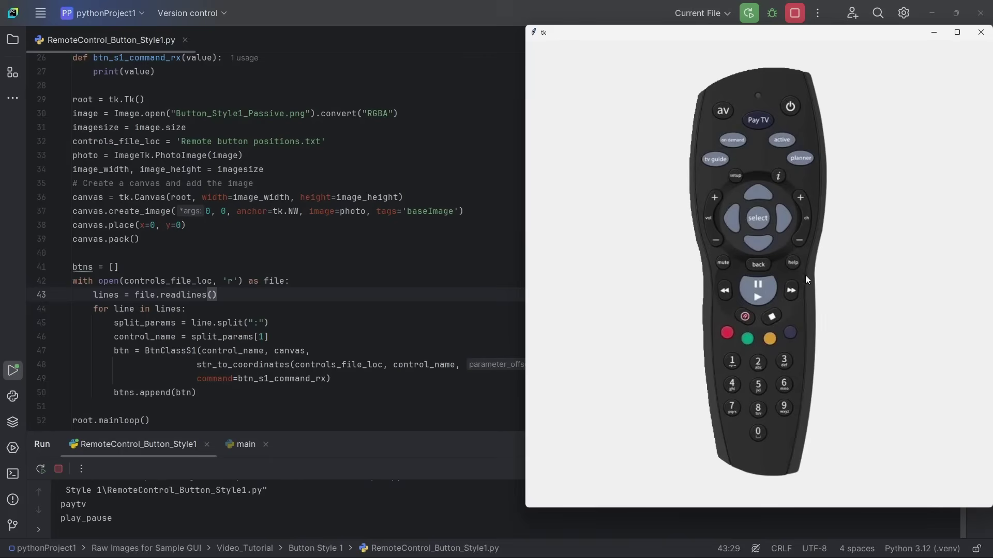
pyautogui.click(794, 294)
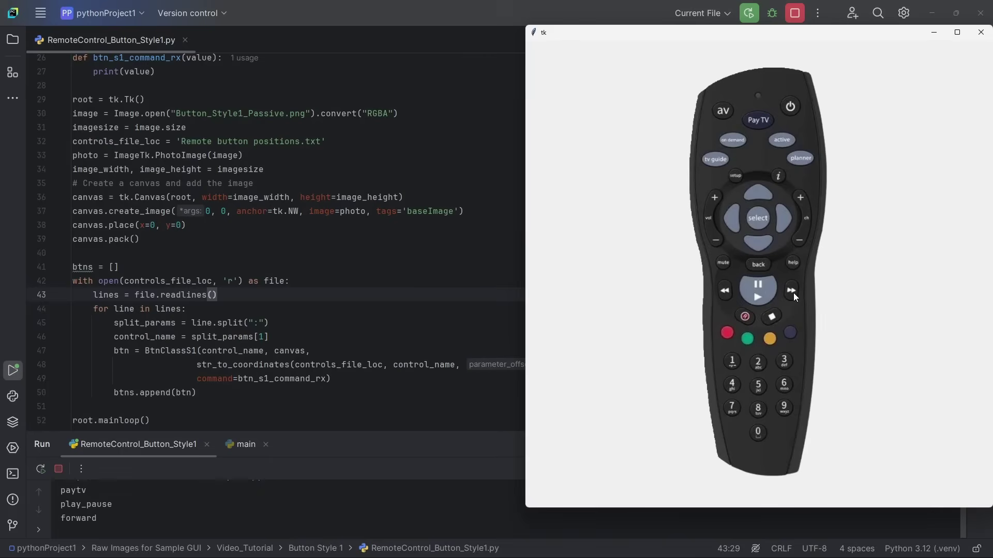
pyautogui.click(725, 293)
# - Print on demand, the up, right, left and down arrows, play/pause and back
pyautogui.click(733, 141)
pyautogui.click(765, 196)
pyautogui.click(785, 219)
pyautogui.click(734, 223)
pyautogui.click(764, 245)
pyautogui.click(757, 297)
pyautogui.click(754, 262)
# - Print mute, rewind, stop and record, pressing record twice
pyautogui.click(725, 265)
pyautogui.click(723, 293)
pyautogui.click(773, 318)
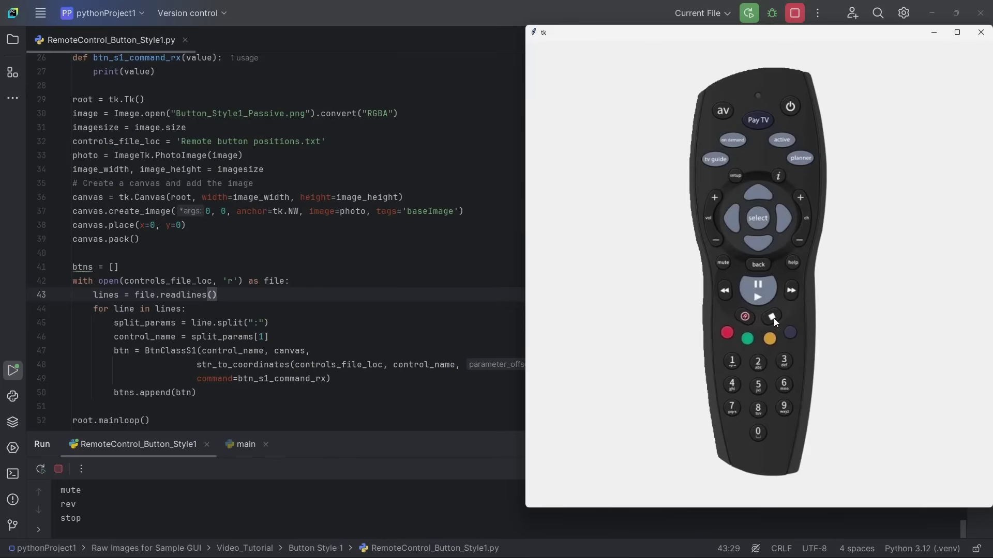
pyautogui.click(746, 319)
pyautogui.click(743, 314)
# - Print stop, record and rewind again from the remote
pyautogui.click(773, 318)
pyautogui.click(747, 317)
pyautogui.click(724, 293)
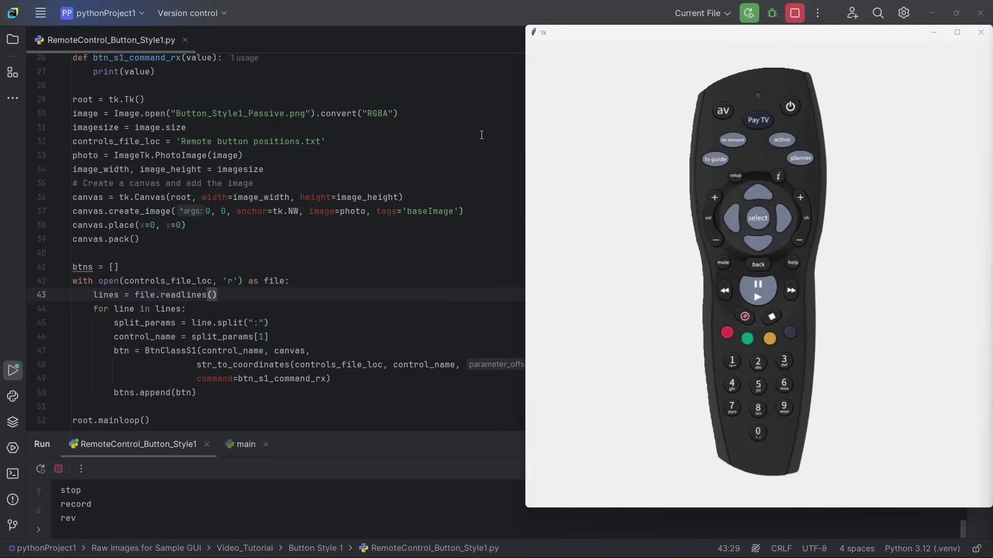
# - Print up, down, left, vol_up and vol_down in the Run console
pyautogui.click(757, 196)
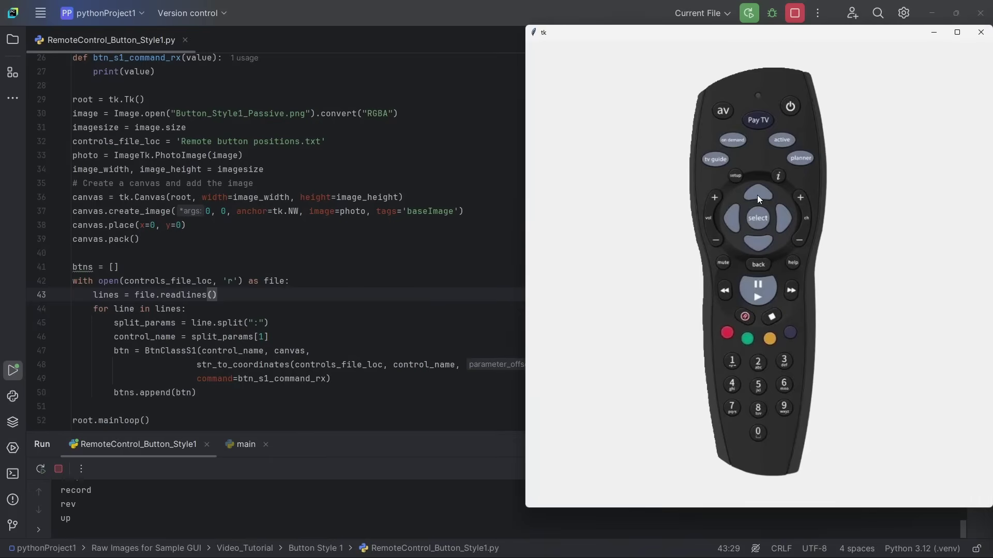
pyautogui.click(762, 242)
pyautogui.click(734, 227)
pyautogui.click(716, 201)
pyautogui.click(715, 241)
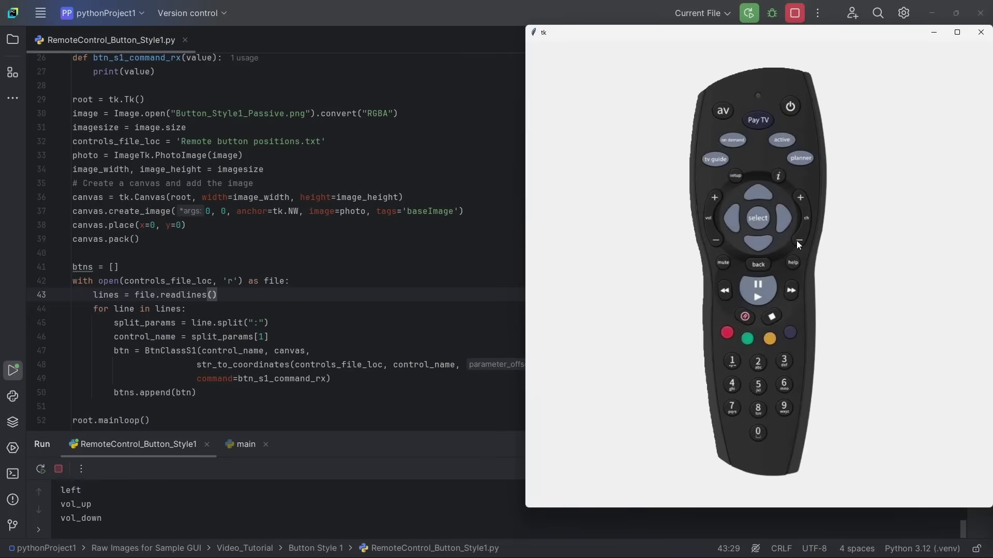